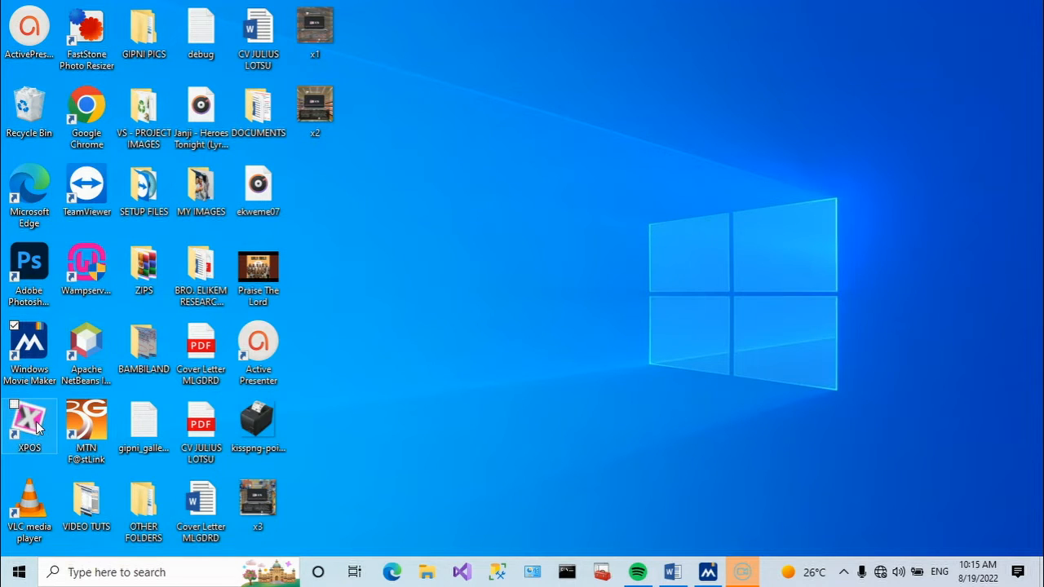
- Open XPOS and view the Add New User and Reset User Info forms, returning to the staff login
double_click(37, 427)
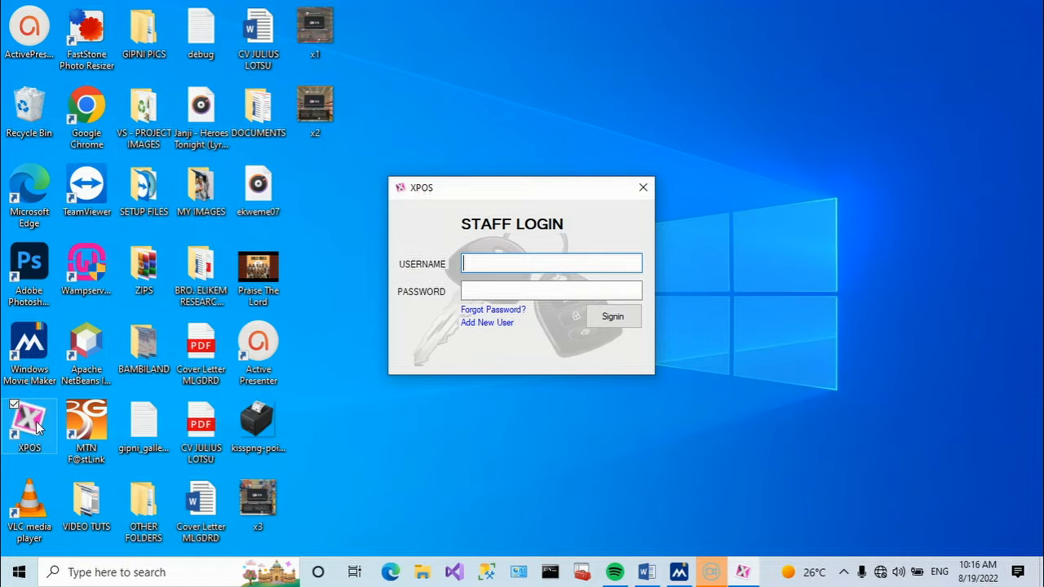
click(499, 323)
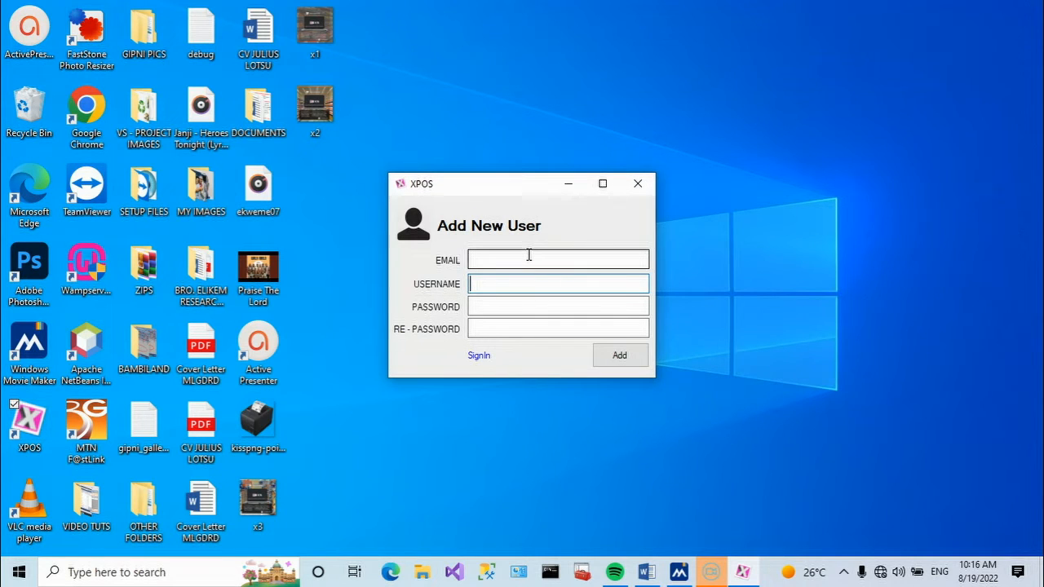
click(518, 260)
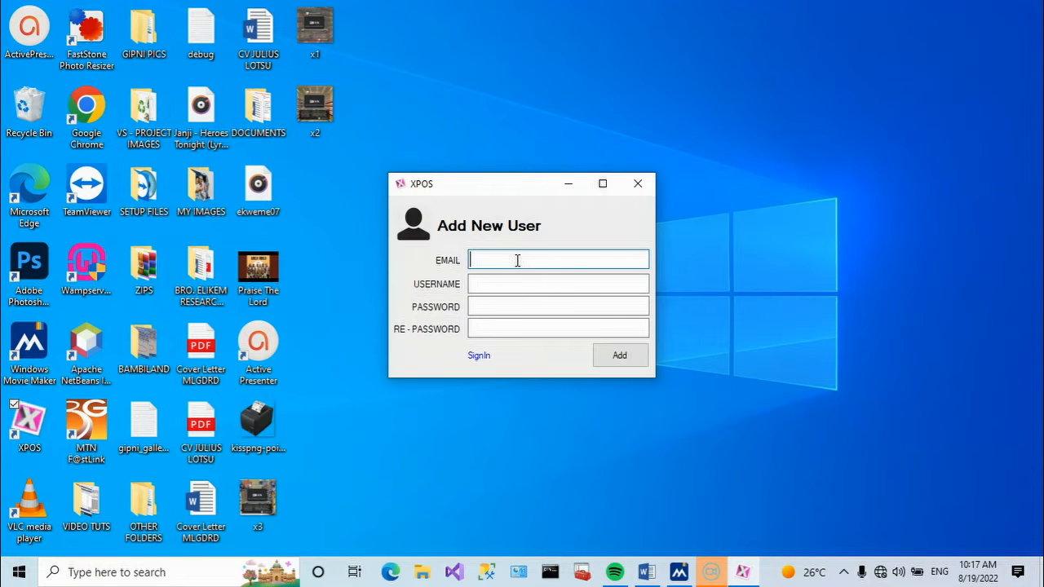
click(479, 356)
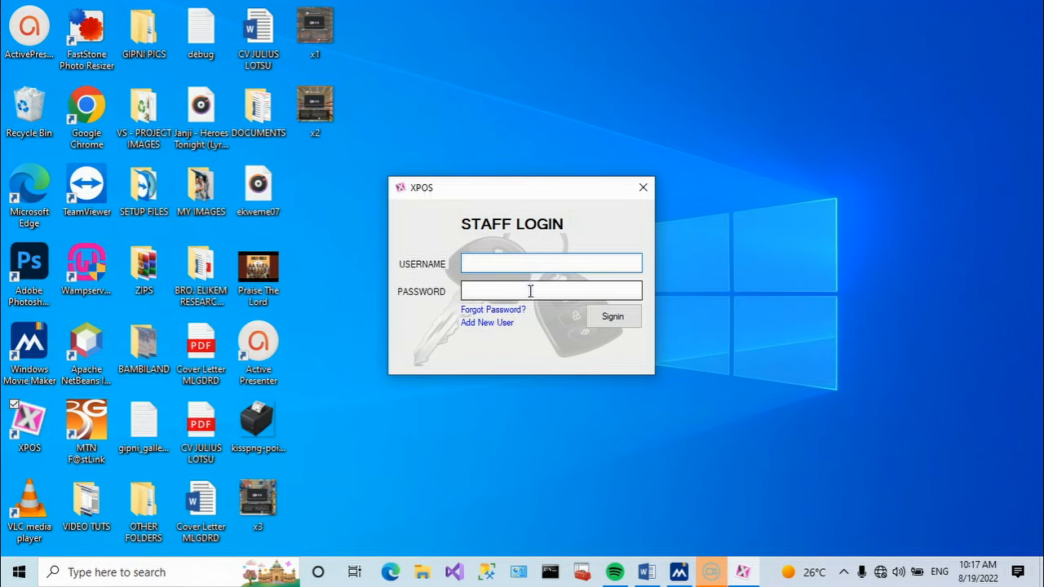
click(498, 310)
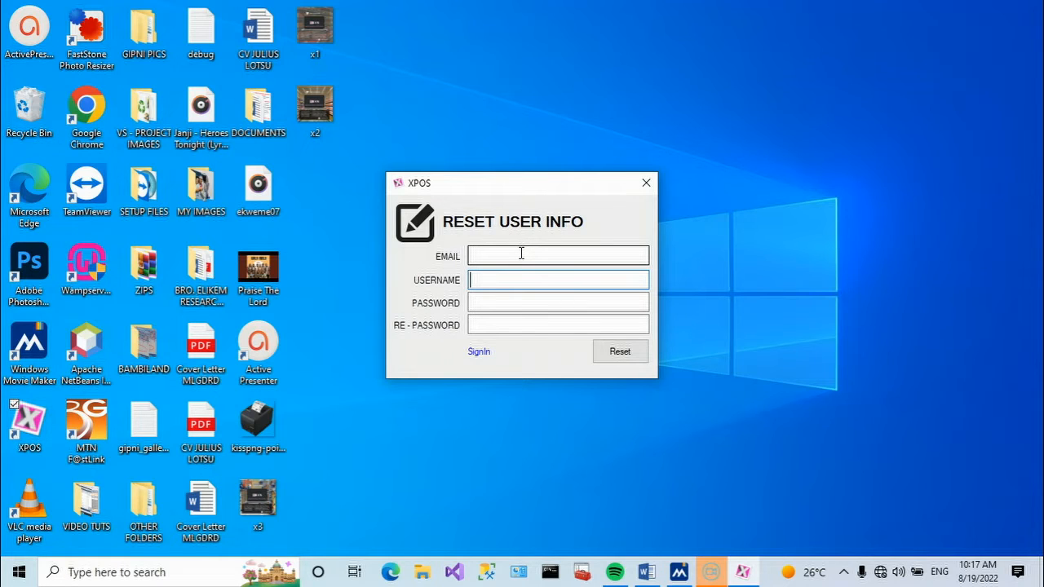
click(479, 352)
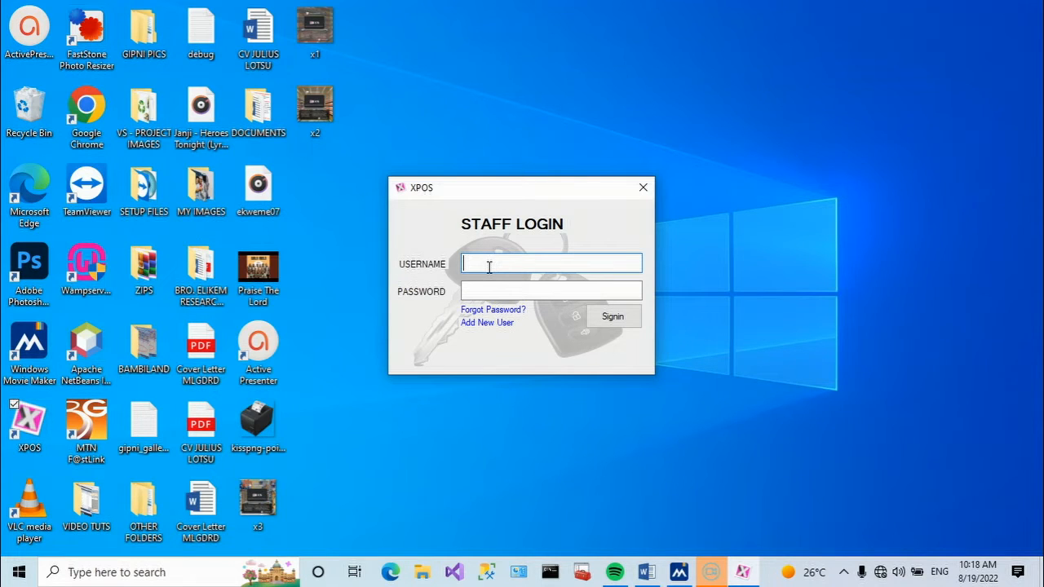
- Enter the staff username and password, try to sign in, and dismiss the resulting message
text(me)
click(486, 291)
text(*)
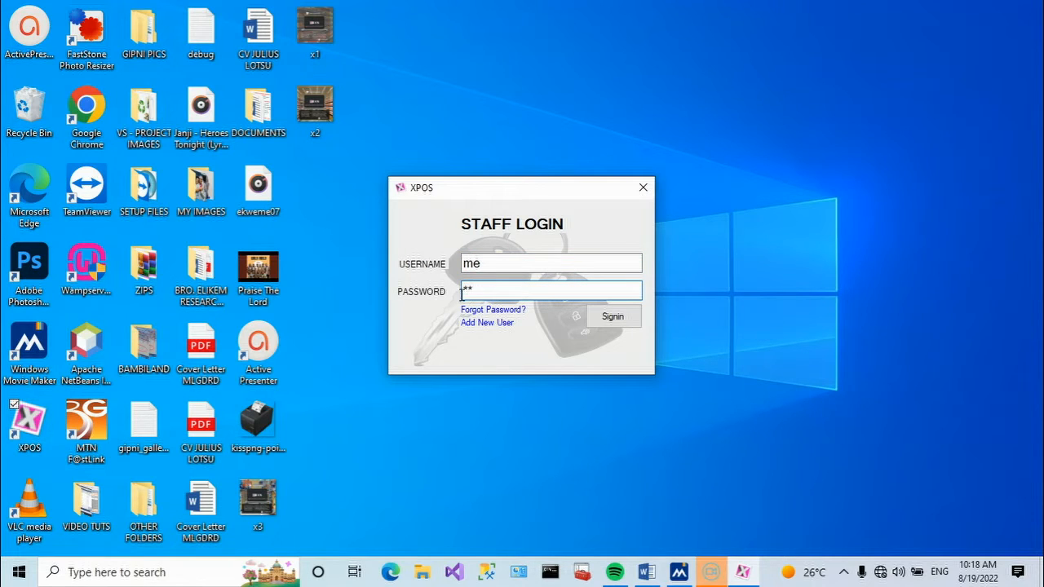
text(*)
click(481, 263)
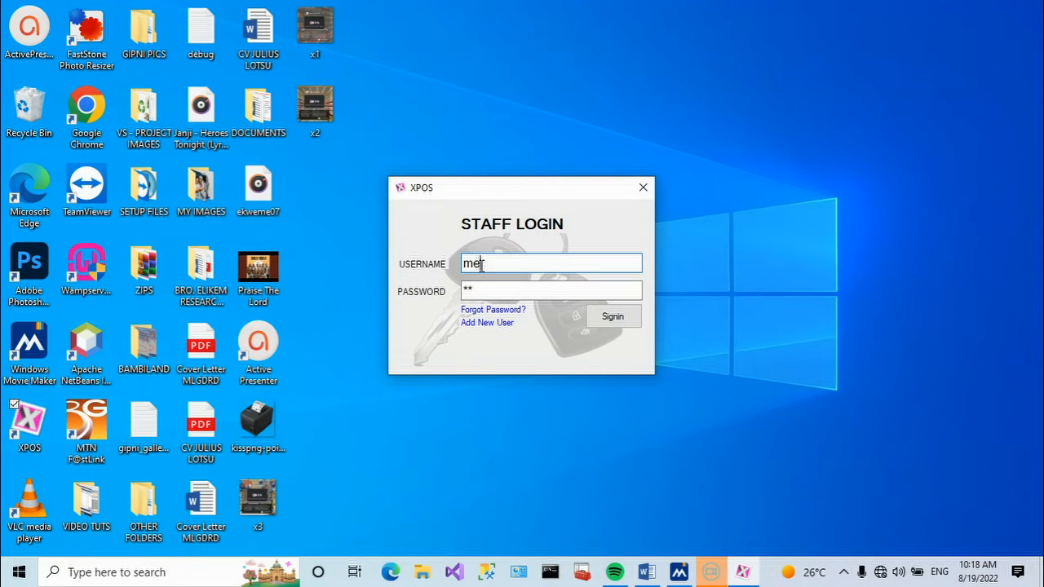
text(t)
click(601, 321)
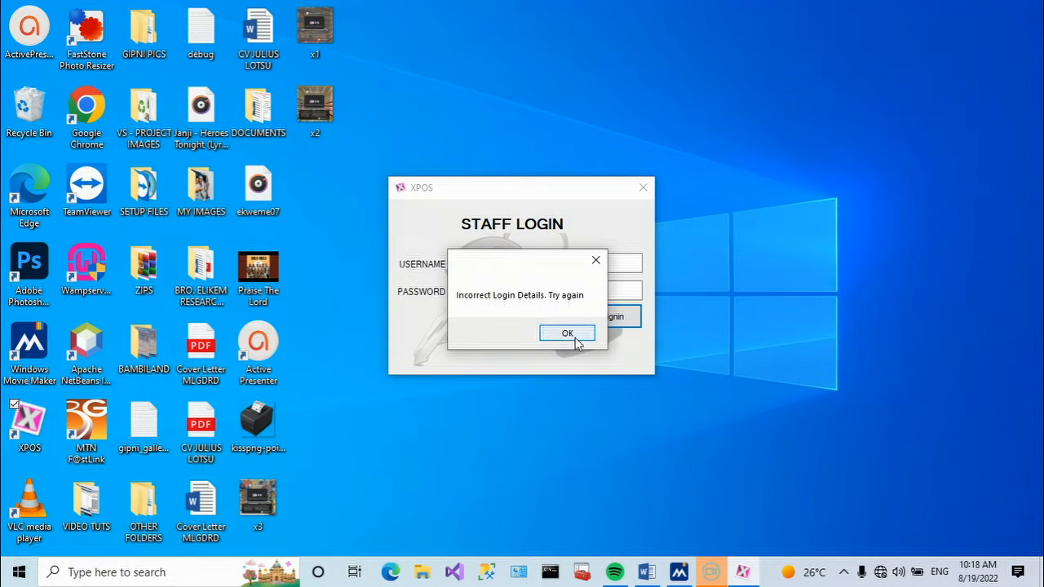
click(565, 332)
- Replace the account password, try to sign in again, and close the message
click(480, 263)
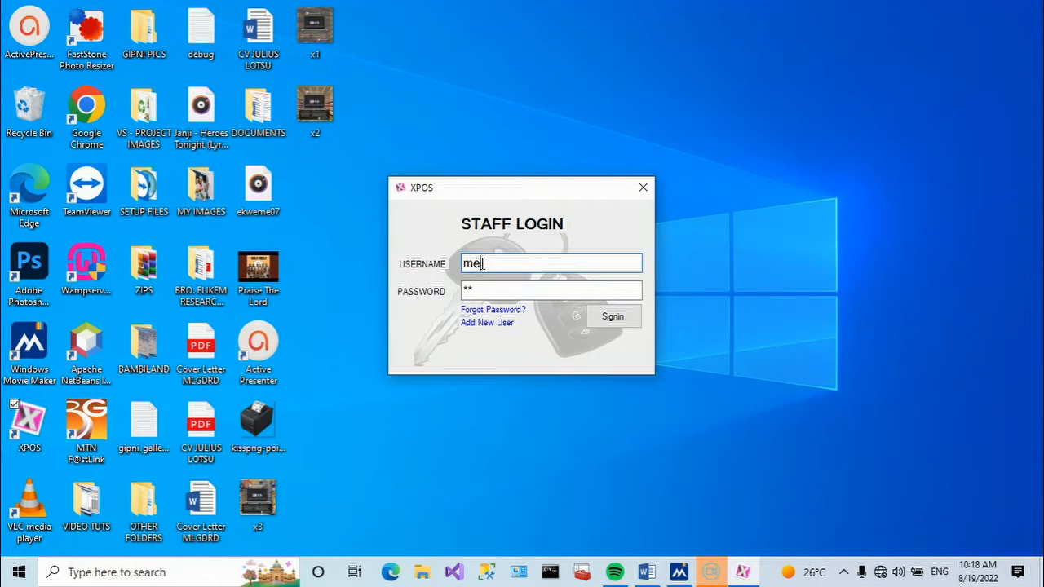
click(473, 287)
text(***)
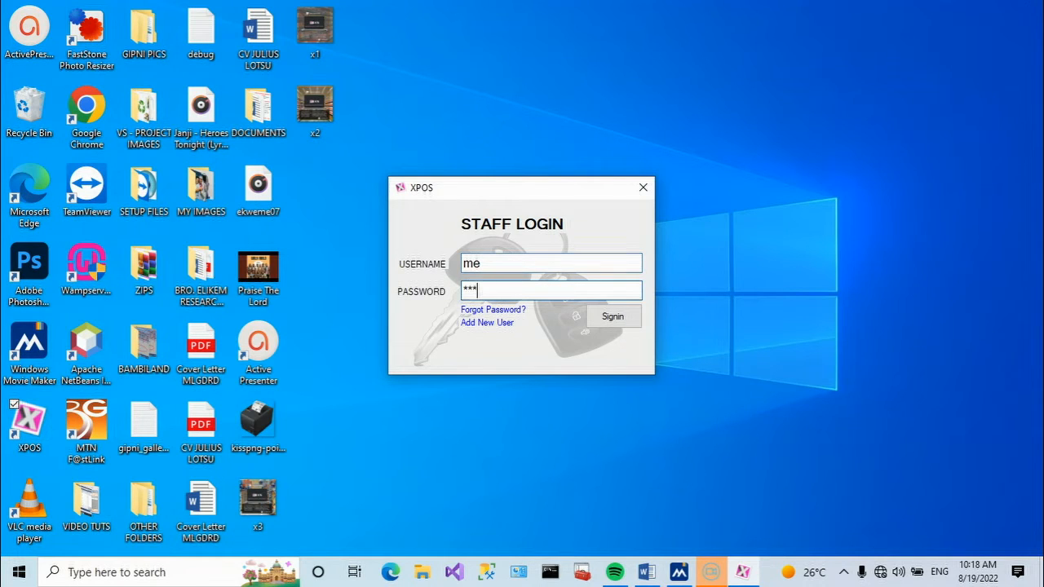
click(617, 318)
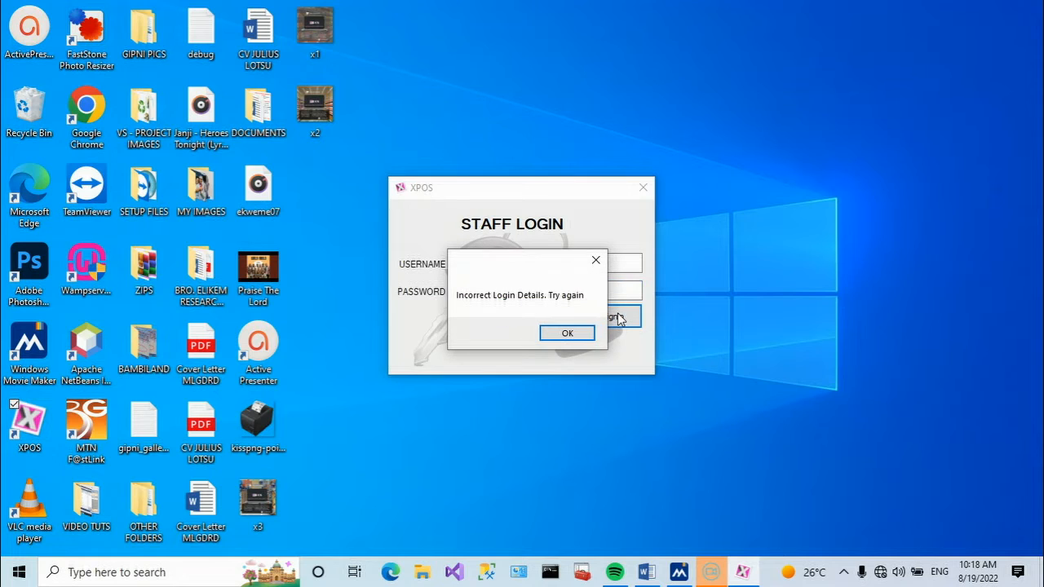
click(593, 261)
- Correct the account password and sign in to reach the sales screen
click(473, 291)
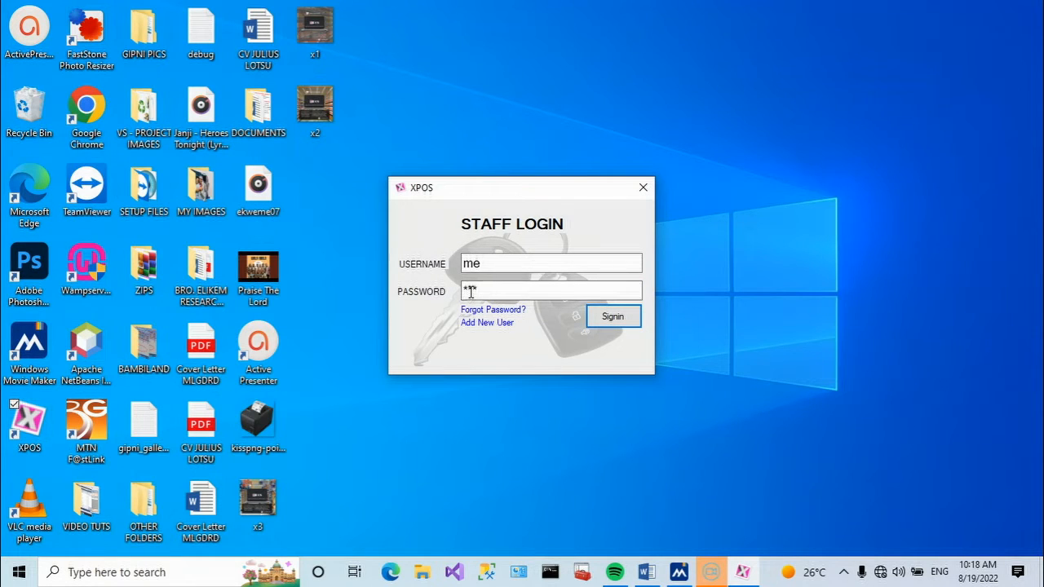
click(472, 291)
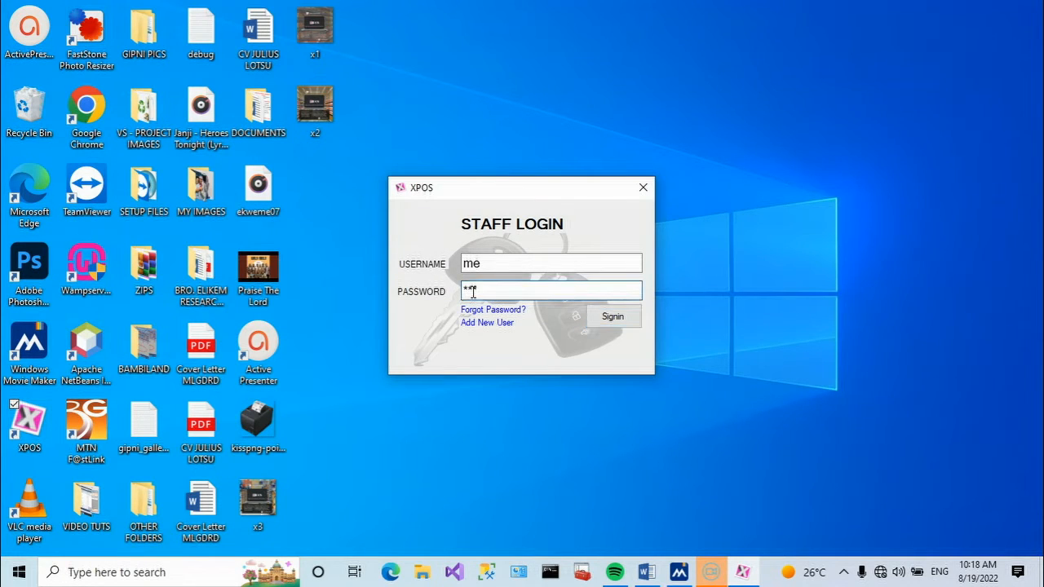
click(611, 320)
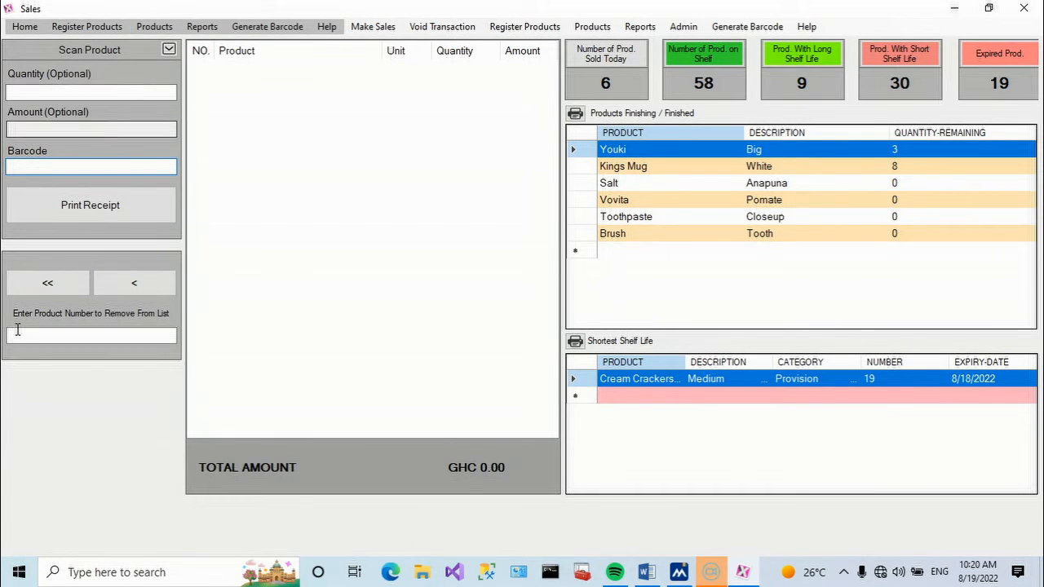
- Add the products with barcodes 100, 111, 222 and 333 to the sales list
click(44, 166)
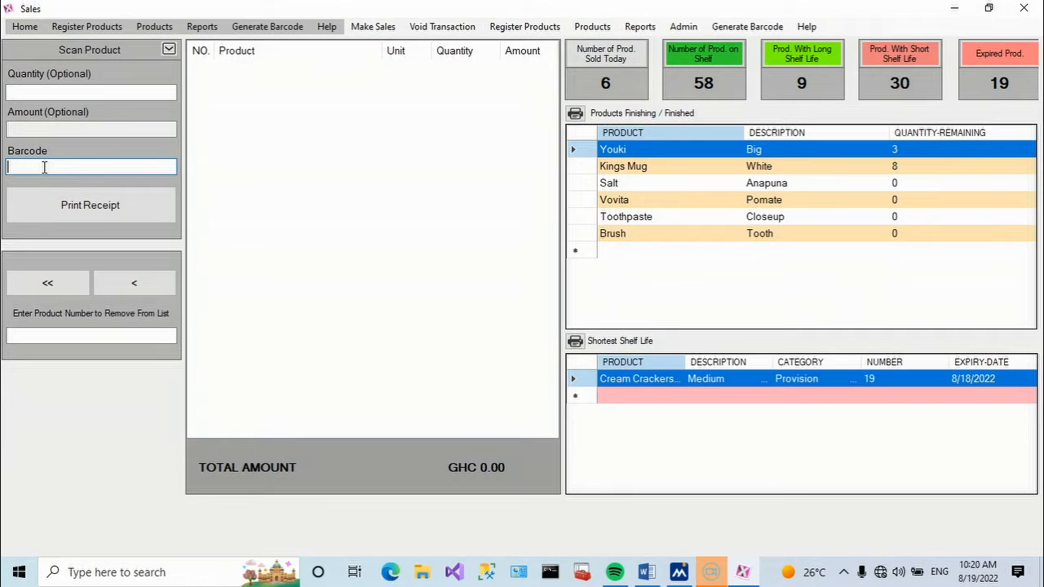
text(100)
key(Return)
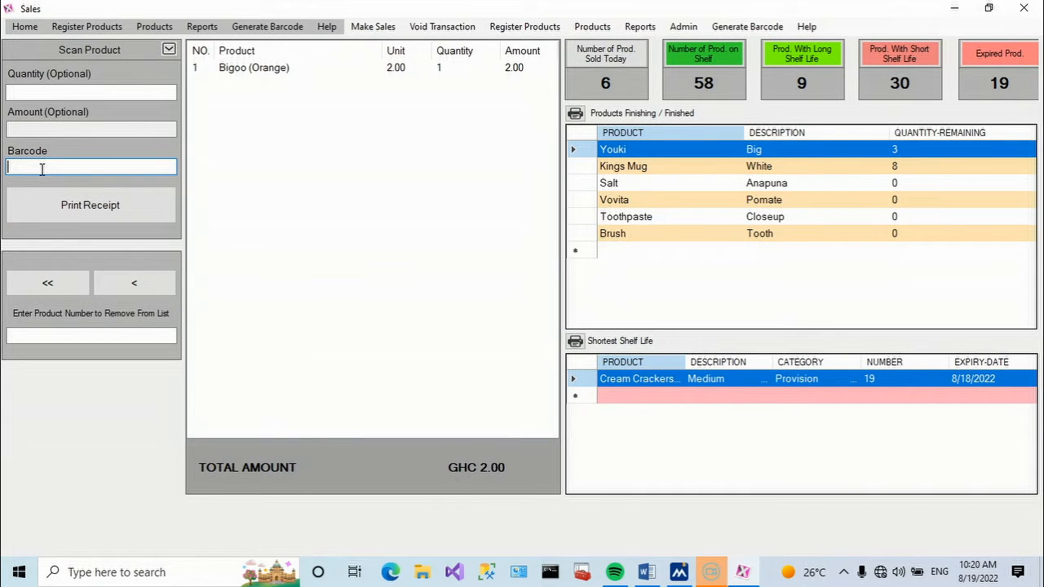
text(111)
key(Return)
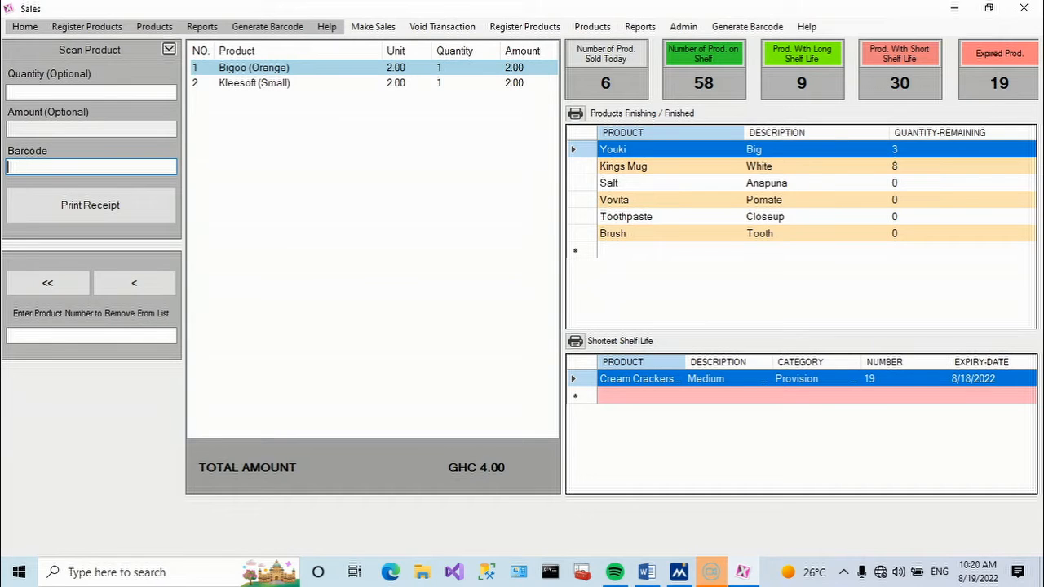
text(222)
key(Return)
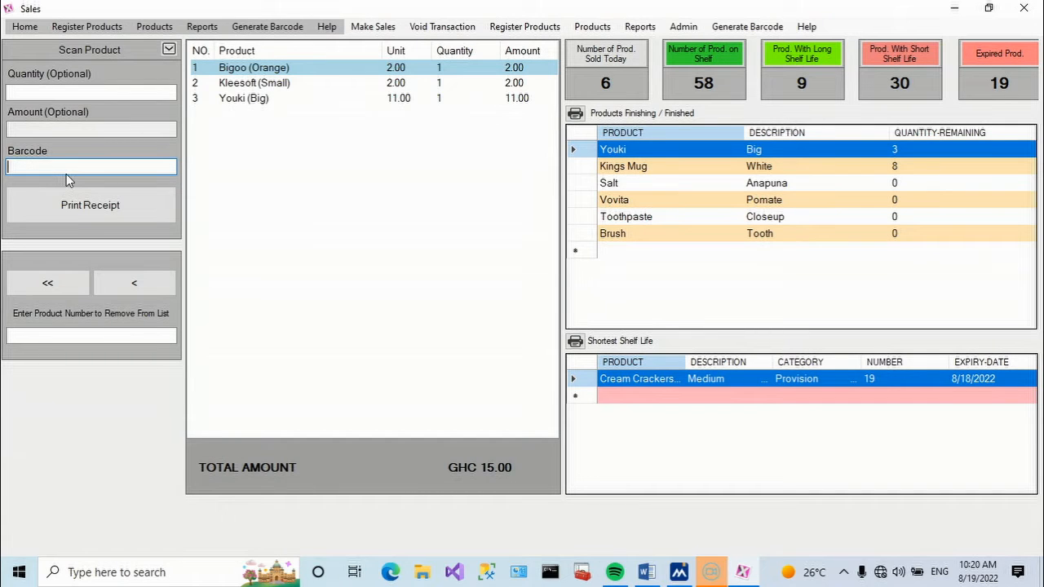
text(333)
key(Return)
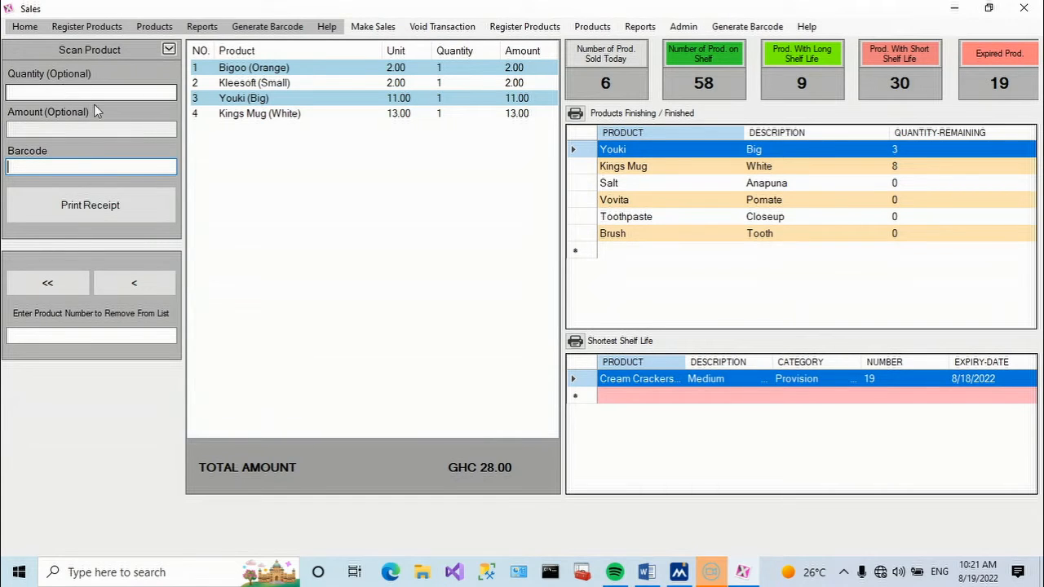
- Remove the products listed after Bigoo (Orange) and add a quantity of 4 to the Bigoo row
click(130, 284)
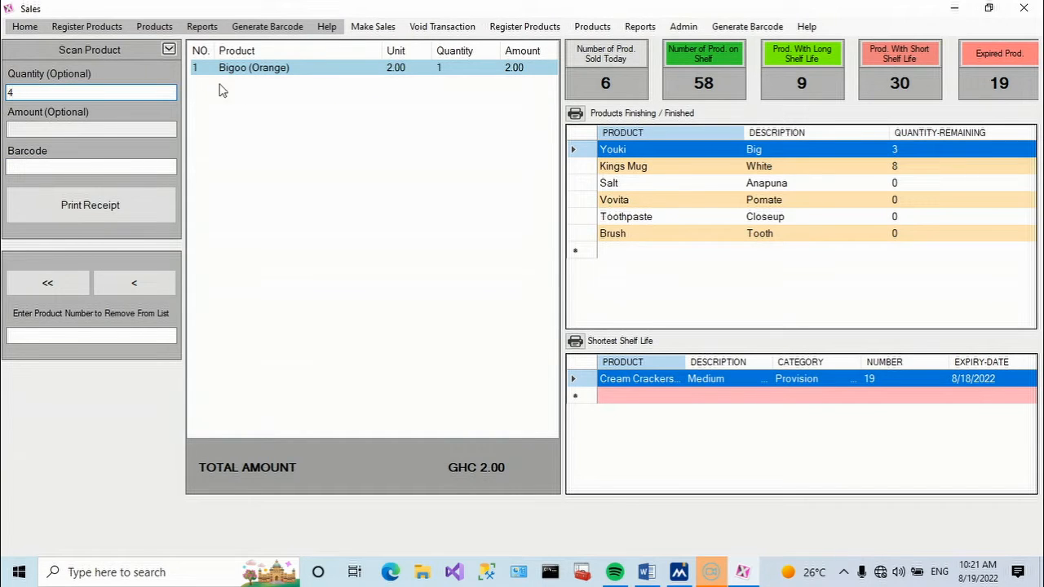
click(298, 72)
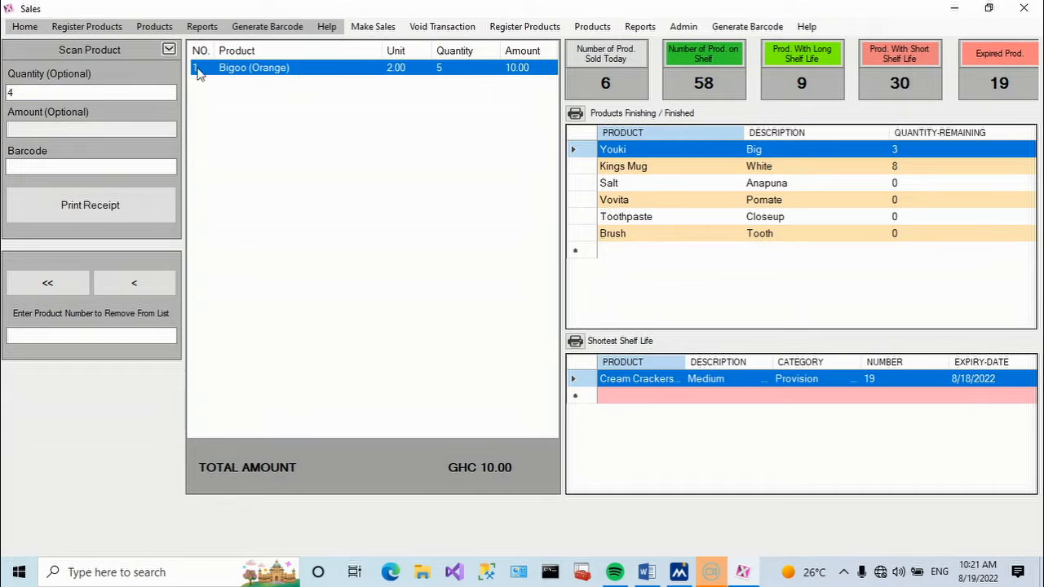
- Set the quantity to 2 and add Kings Mug (White) by its barcode 333
click(37, 167)
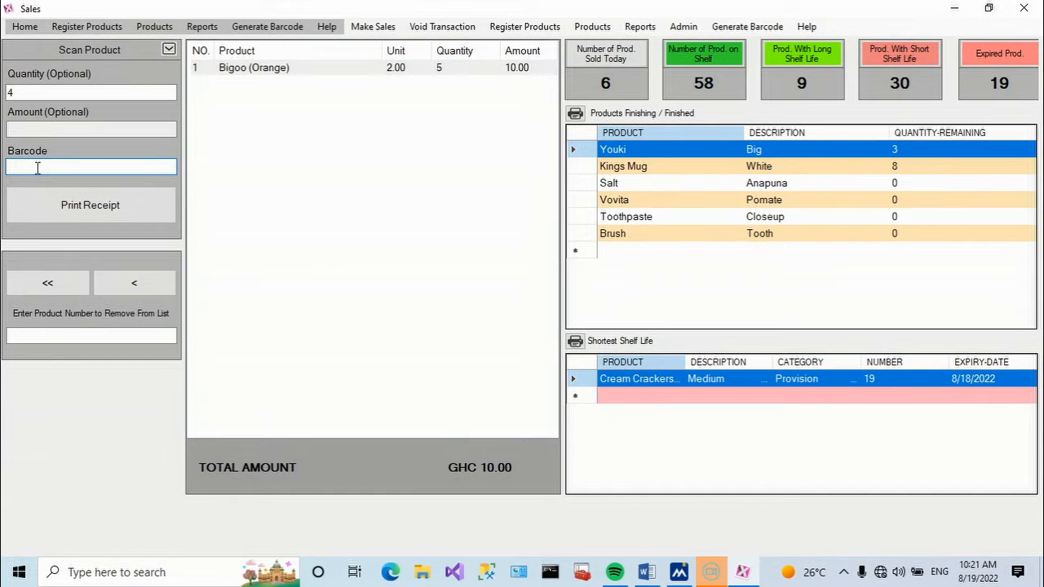
drag(18, 93, 3, 93)
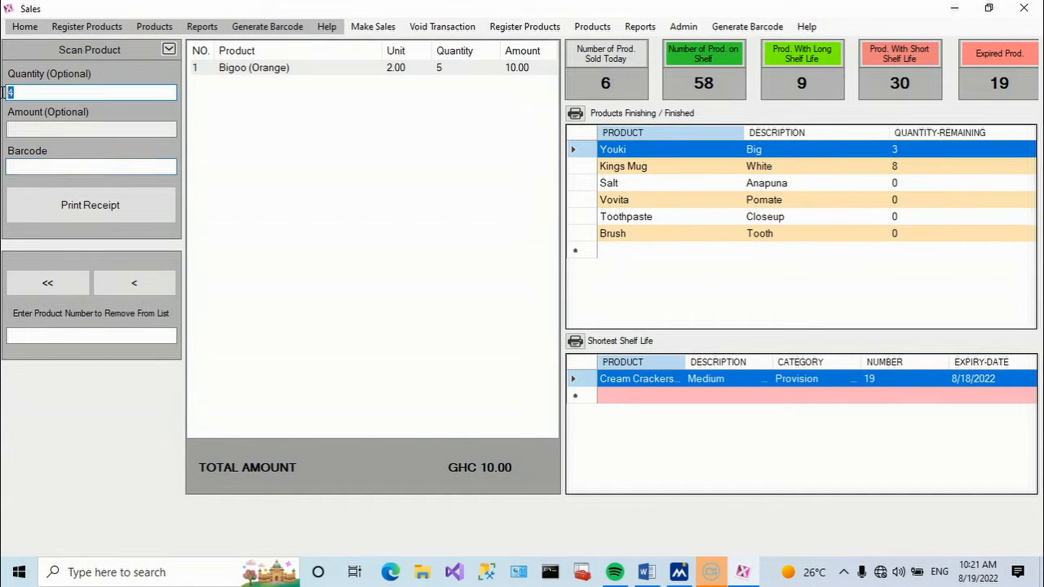
text(2)
click(30, 164)
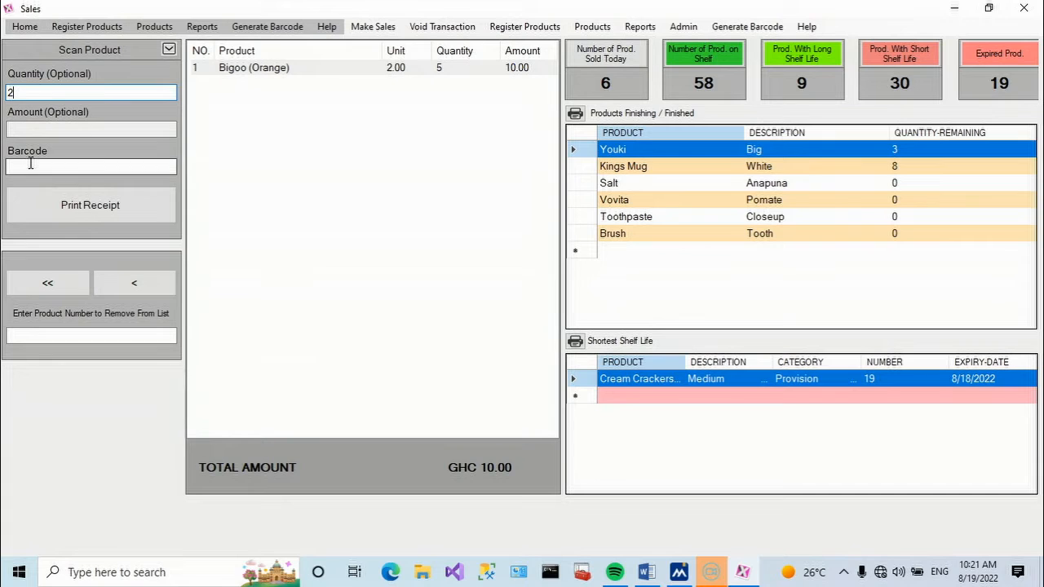
text(333)
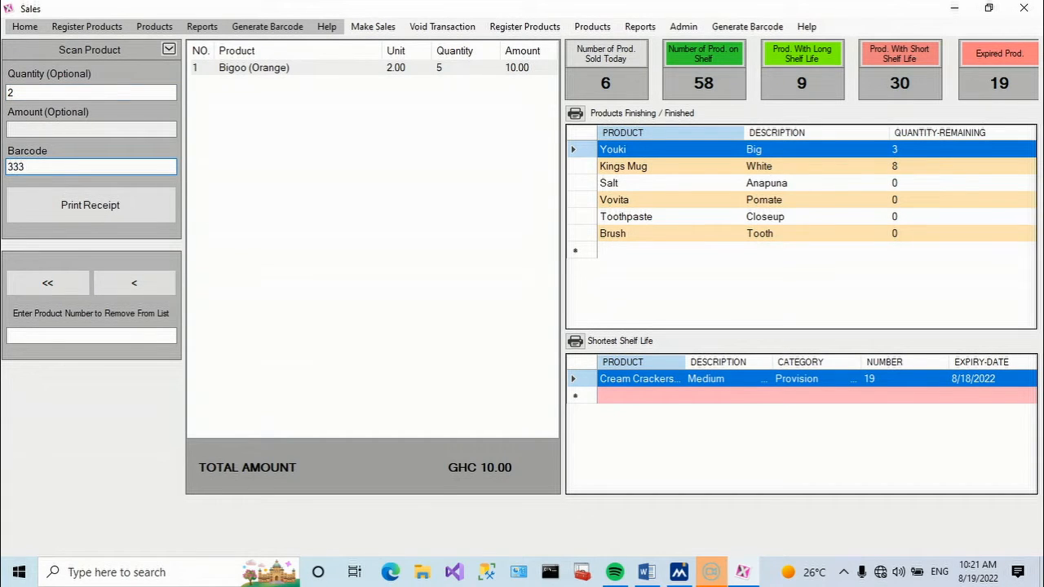
key(Return)
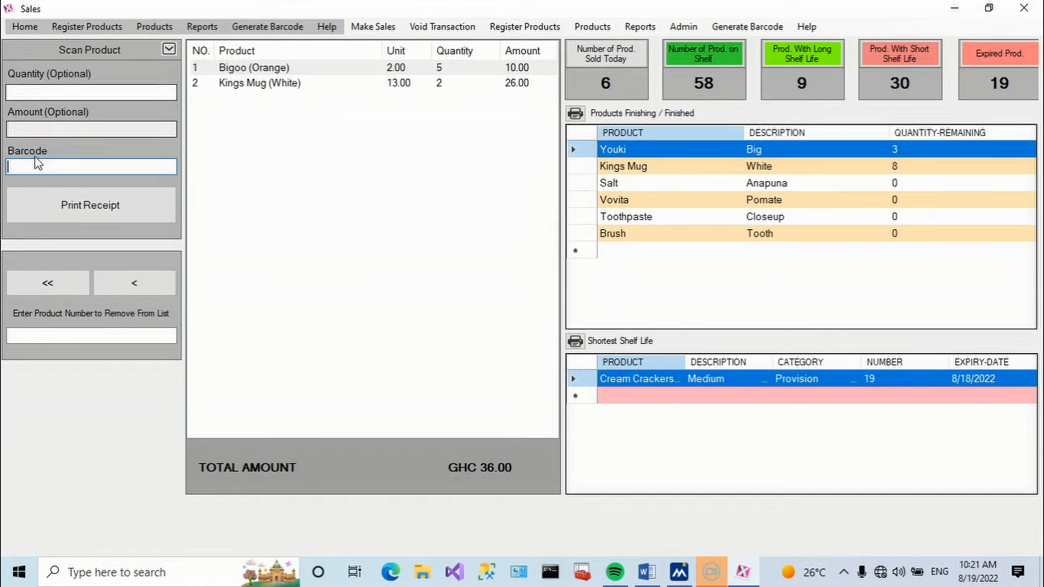
- Enter barcode 111 for the sale and print the receipt, closing the printer status window
text(111)
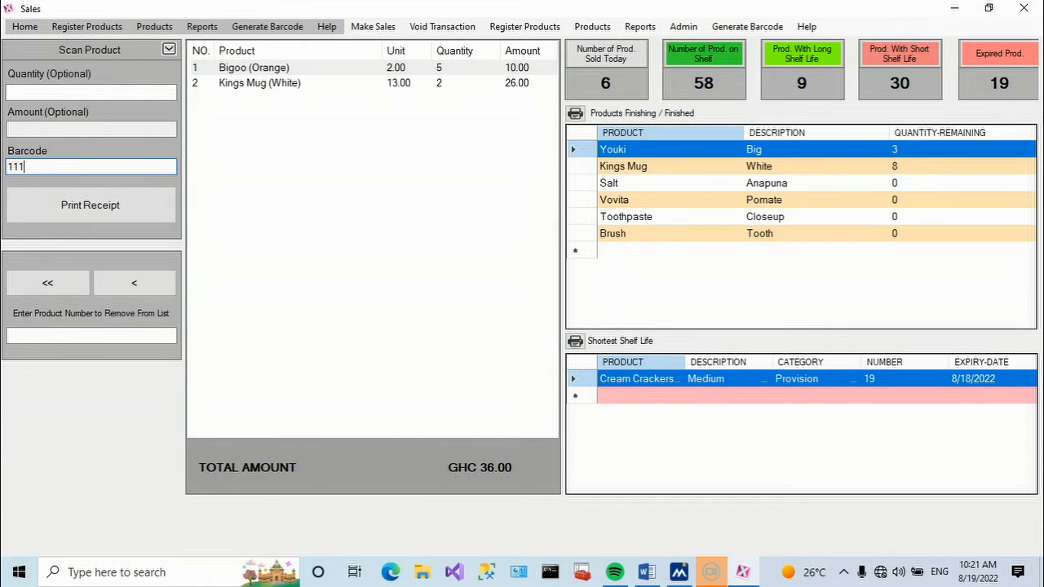
key(Return)
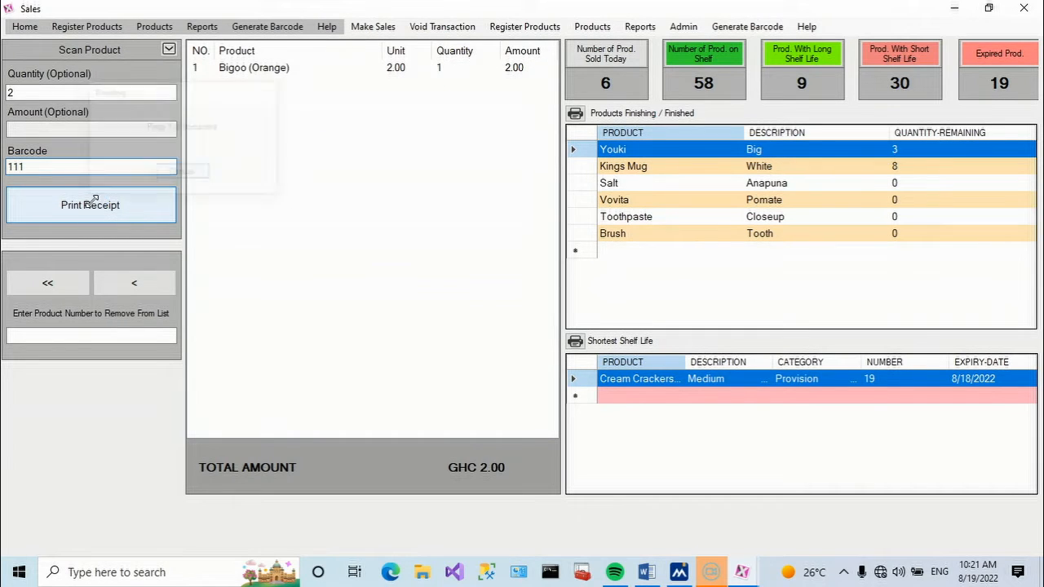
click(179, 175)
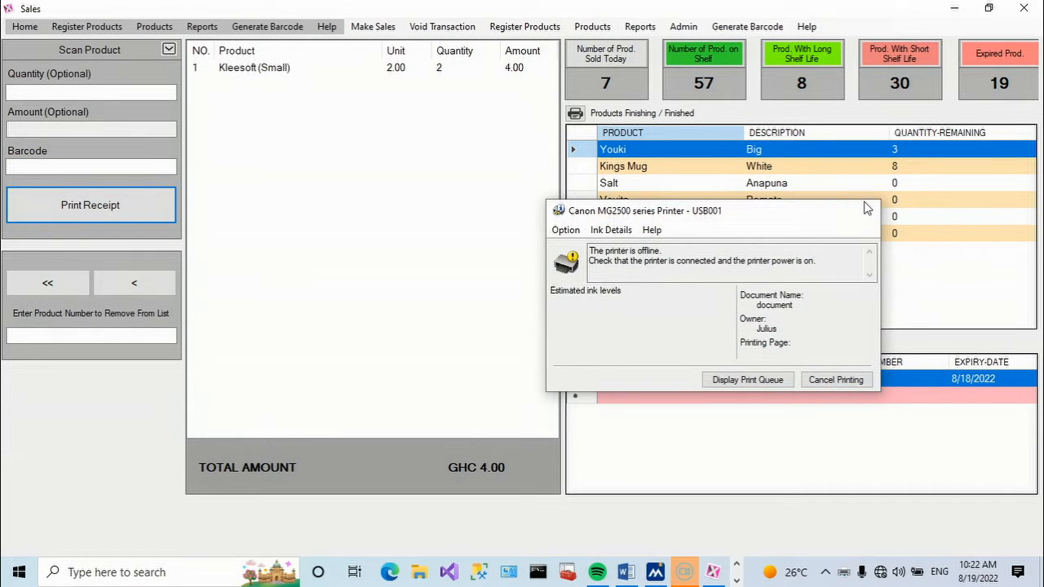
click(863, 211)
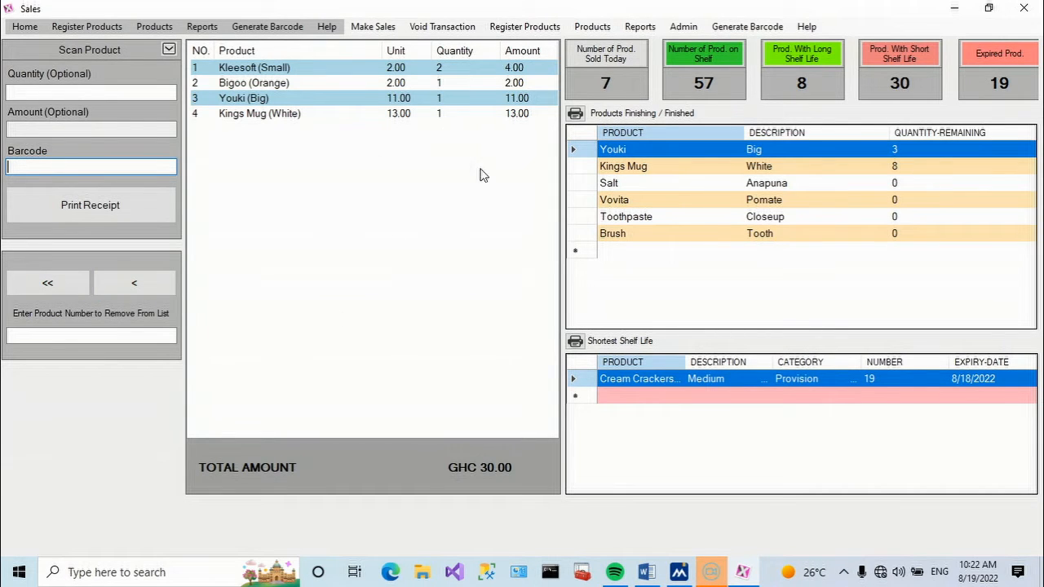
- Remove product number 2, Bigoo (Orange), from the sales list by its number
click(47, 340)
text(2)
key(Return)
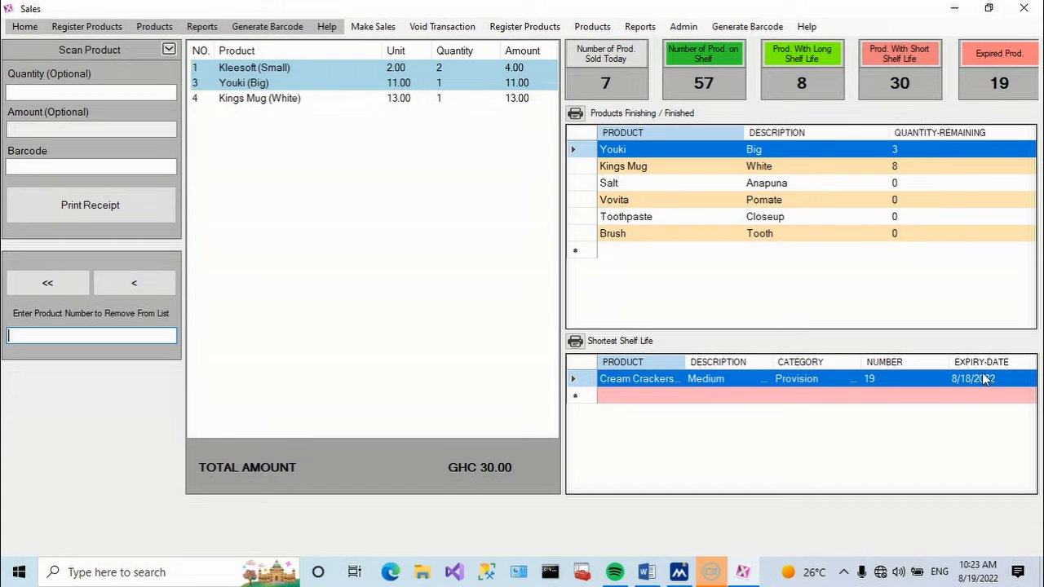
- View the Void Transaction window's receipt scanning and product return areas, and close it
click(428, 29)
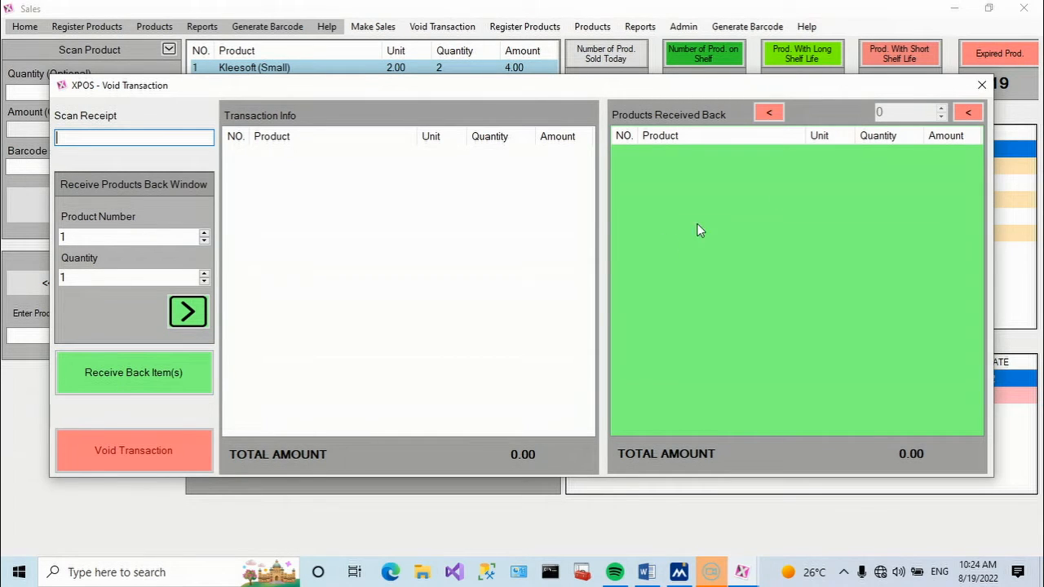
click(981, 86)
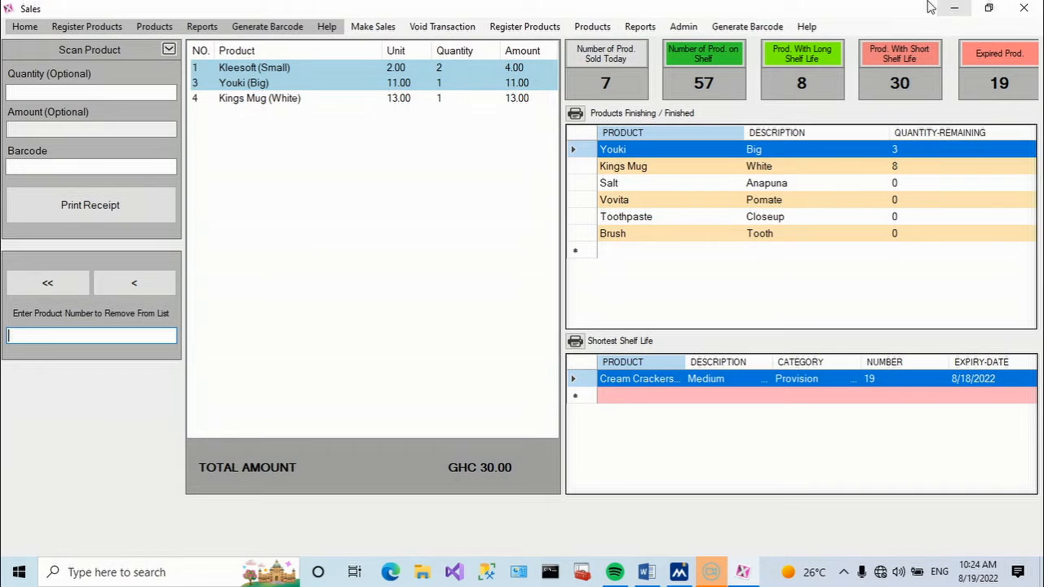
- Switch product entry from barcode scanning to manual entry of product details
click(168, 51)
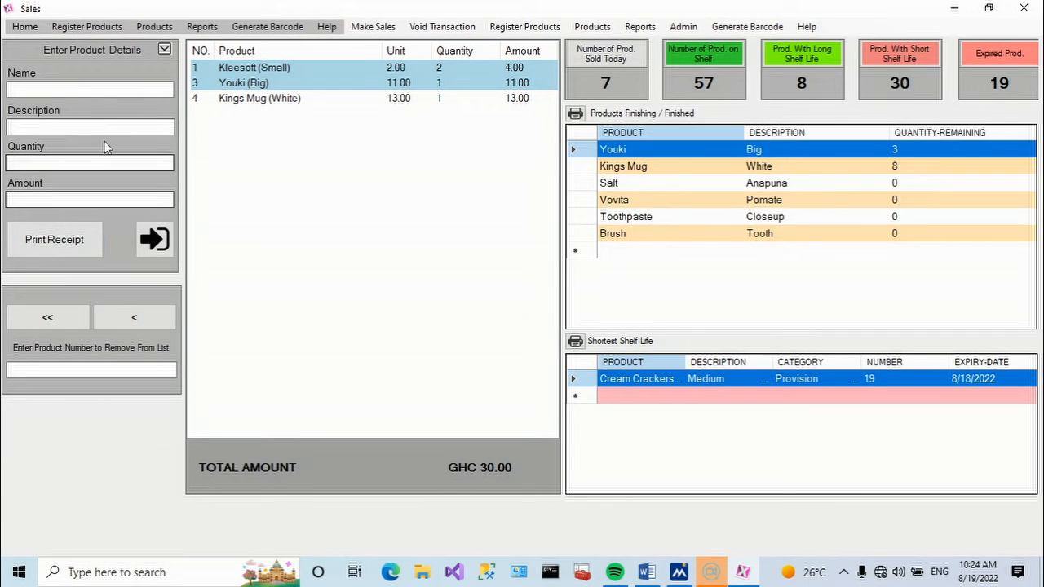
click(165, 51)
click(167, 51)
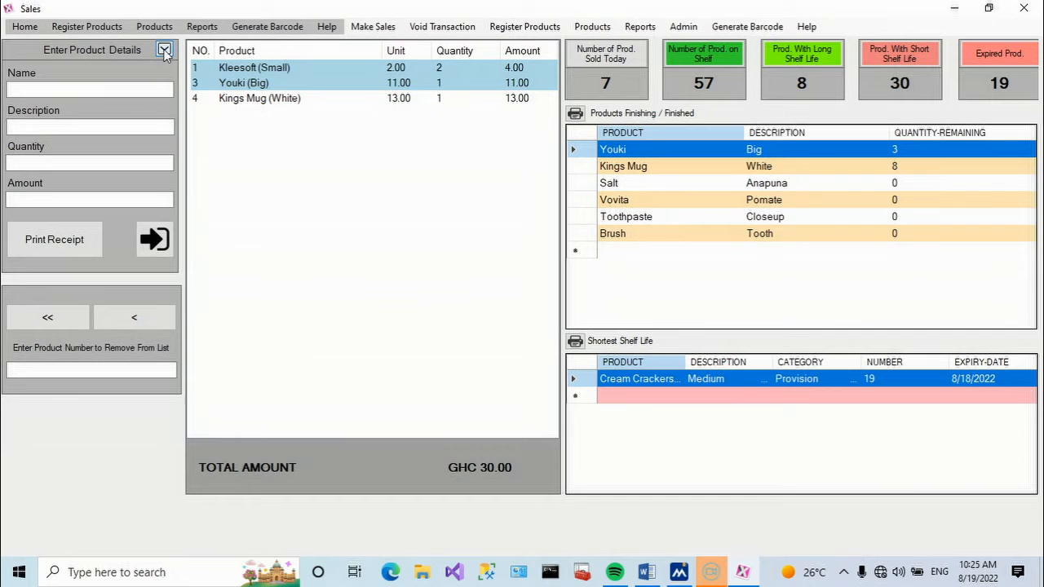
click(166, 52)
click(167, 53)
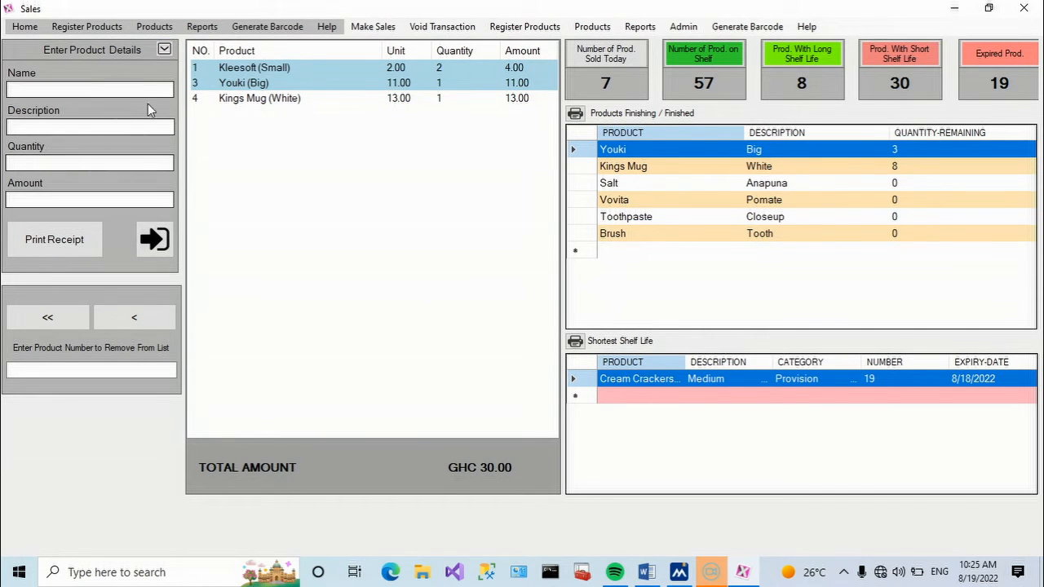
- Open product registration, load the product with barcode 100 and set its quantity to 6
click(520, 27)
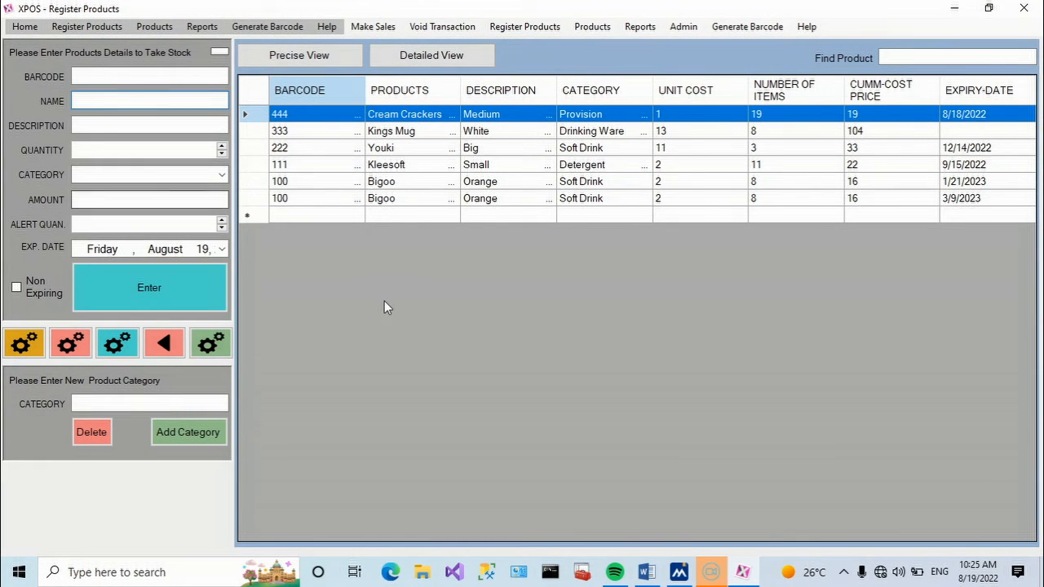
click(96, 77)
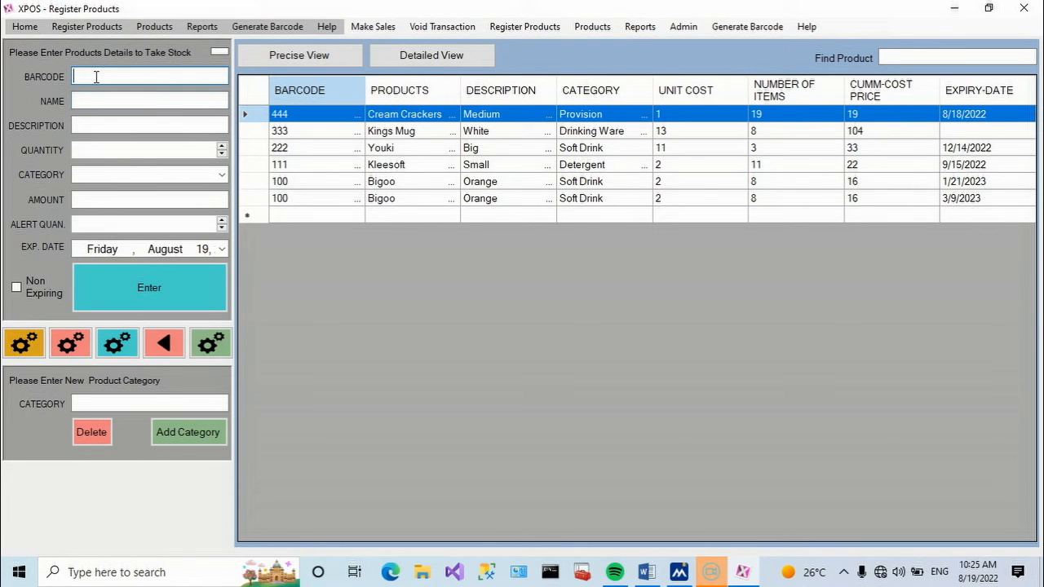
text(100)
key(Return)
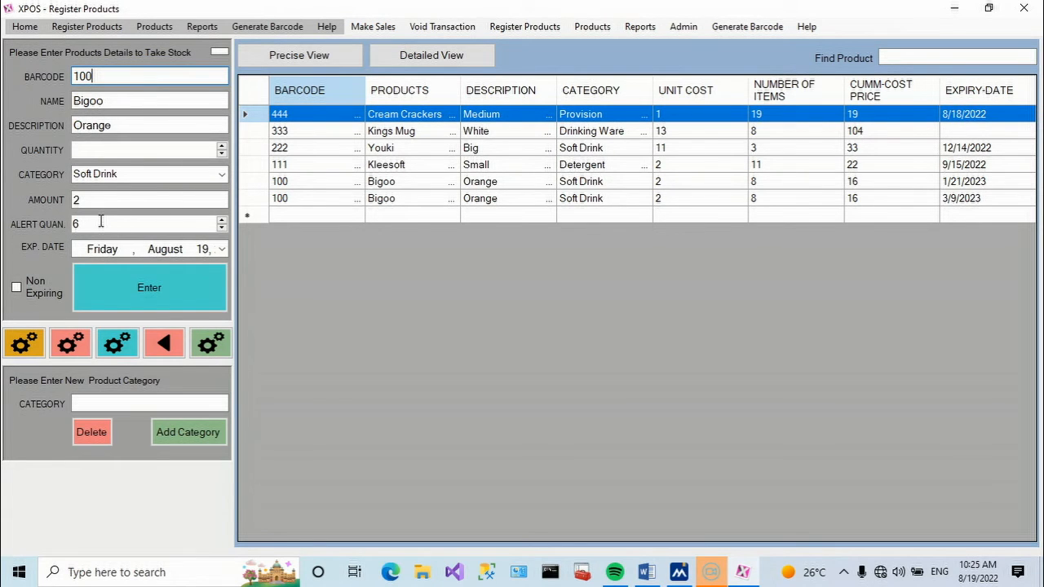
click(222, 146)
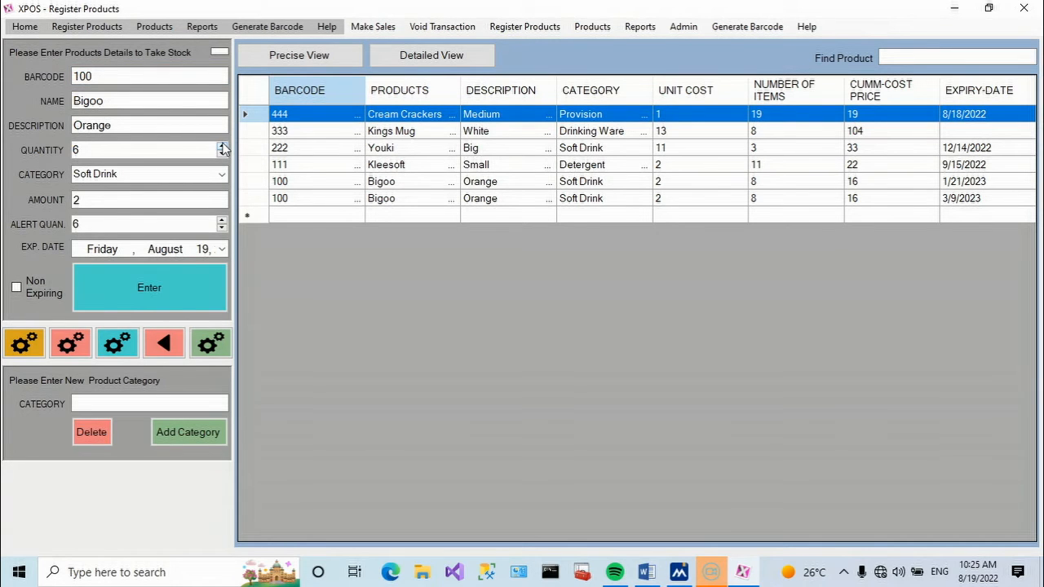
- Set the Bigoo product's amount to 3 and its expiry date to November 17, 2022
click(195, 200)
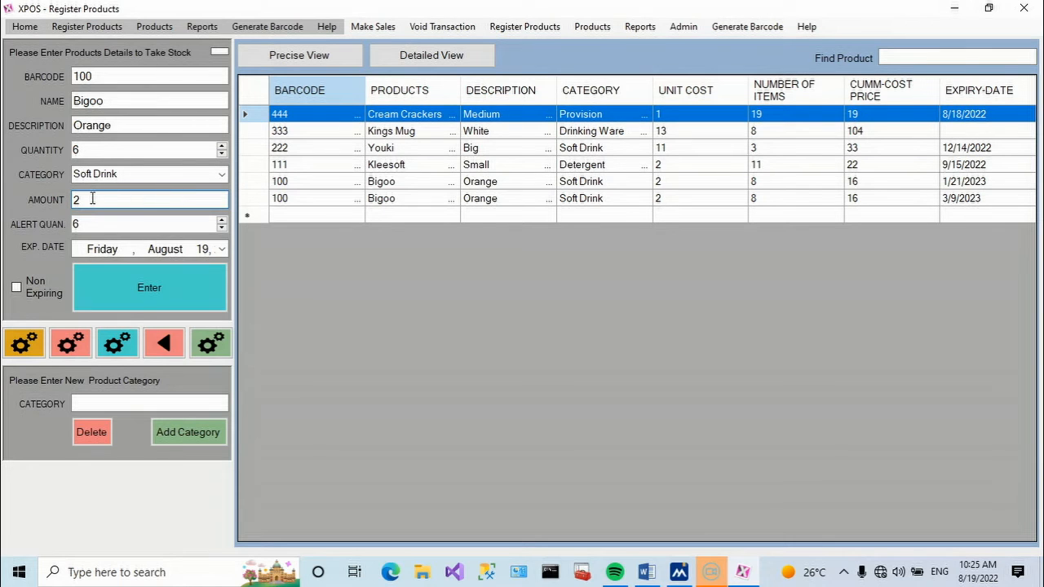
drag(82, 200, 68, 200)
text(3)
click(221, 249)
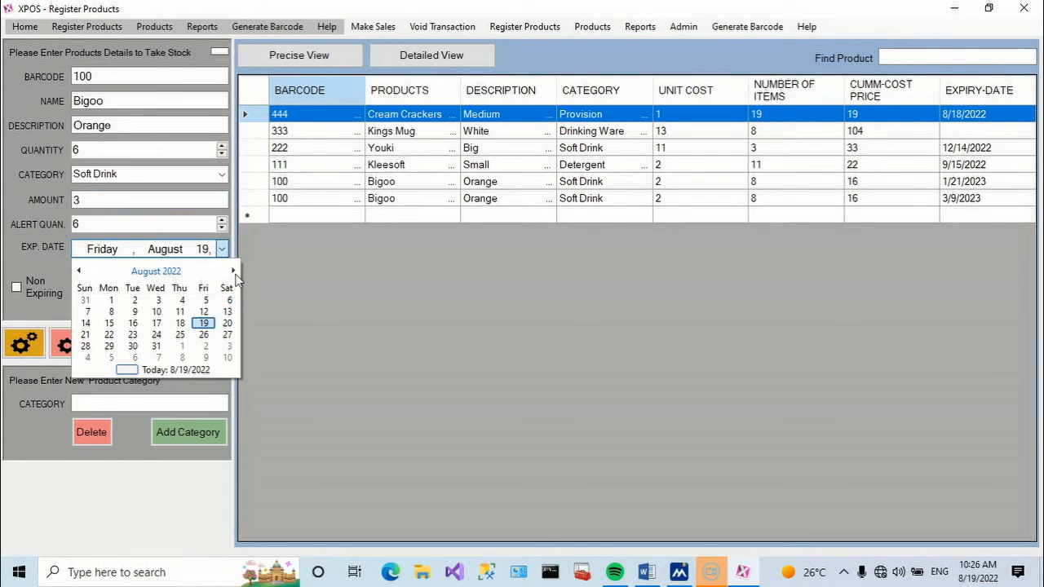
click(233, 271)
click(233, 271)
click(233, 271)
click(186, 329)
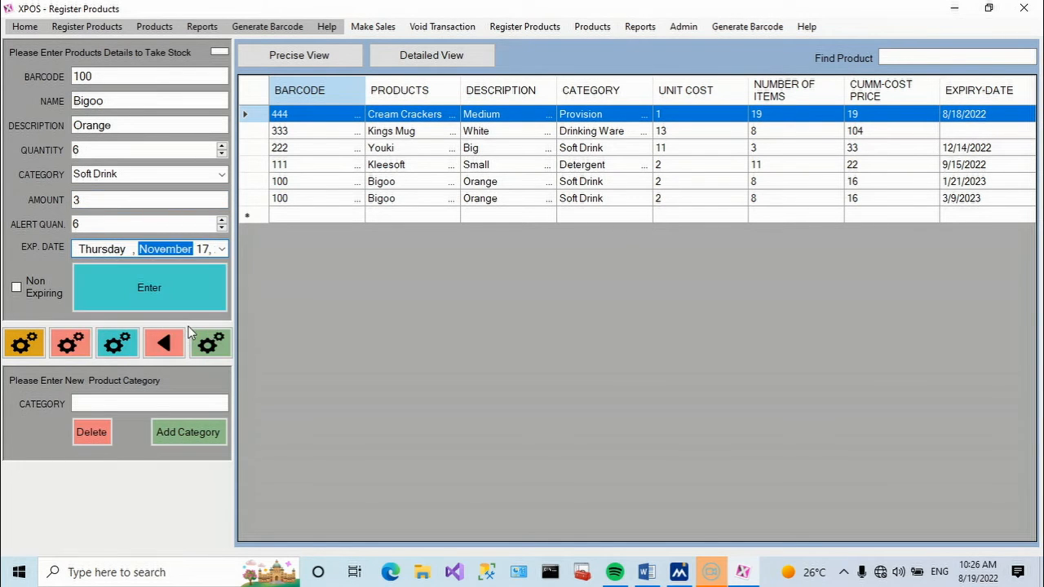
- Register the Bigoo stock with Non Expiring left off, and accept updating earlier products to the current market price
click(32, 291)
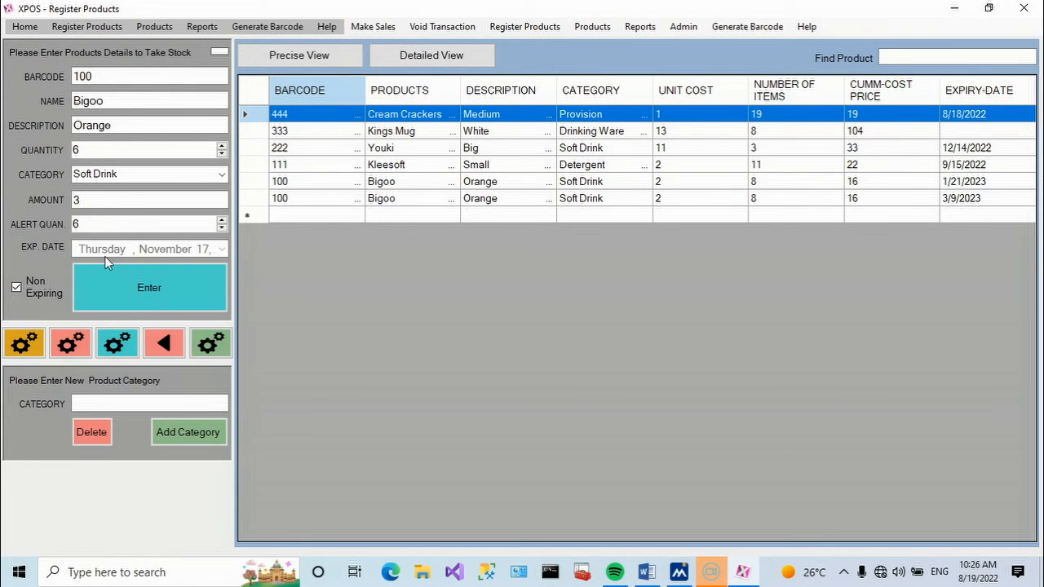
click(37, 291)
click(148, 283)
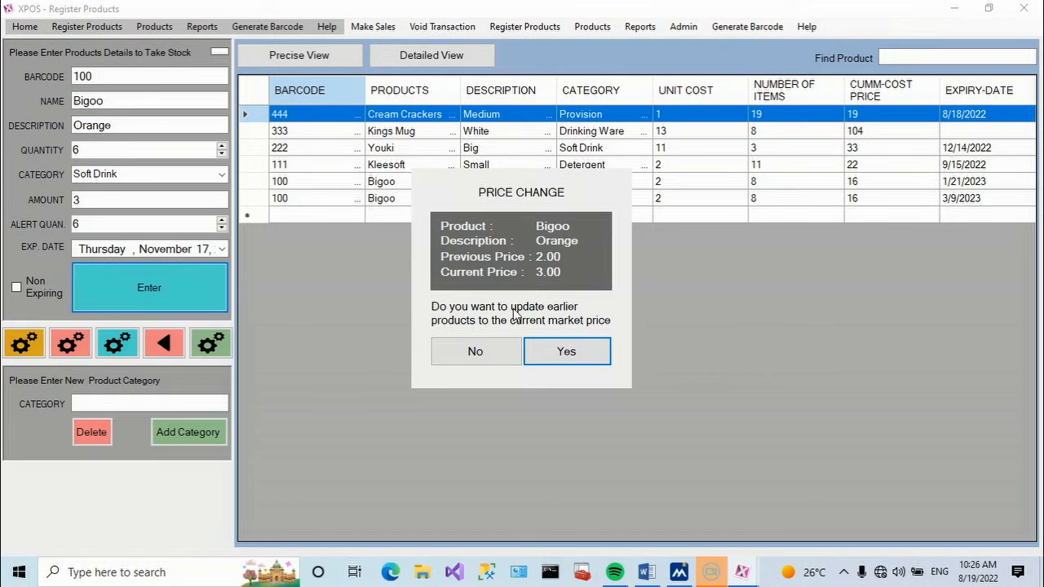
click(566, 352)
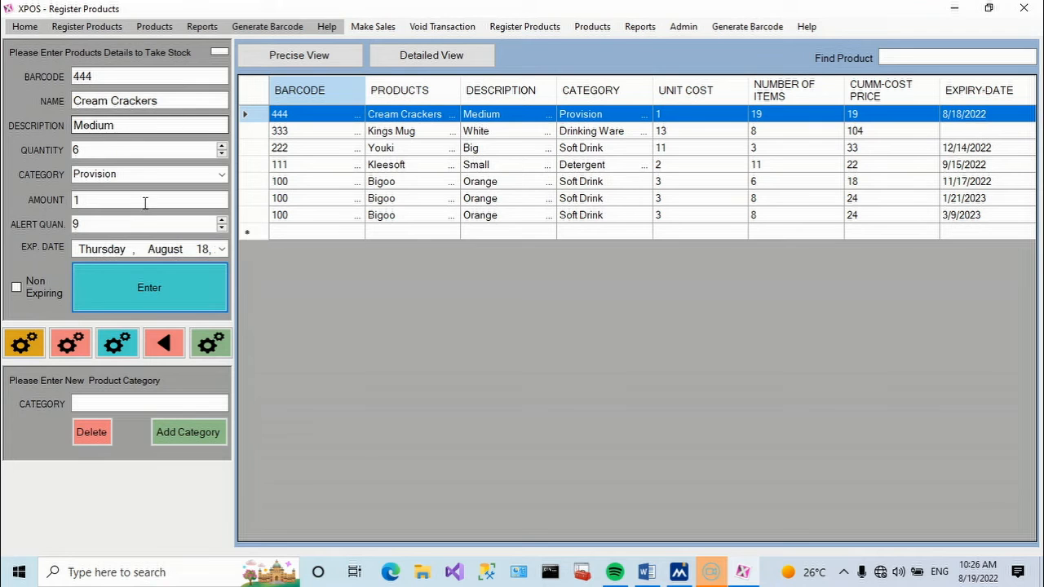
- View the forms for editing and for deleting registered products
click(25, 344)
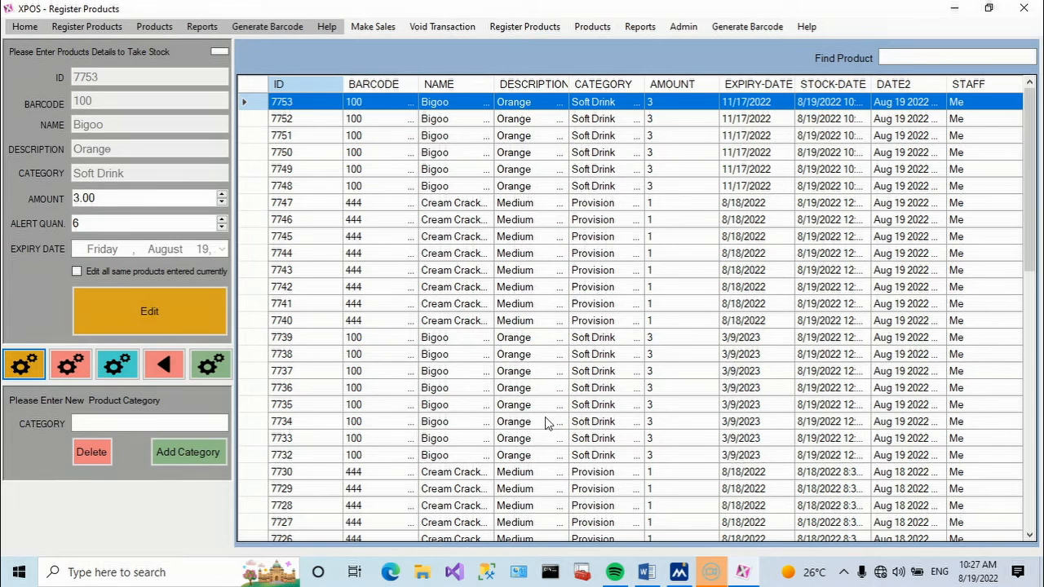
click(72, 366)
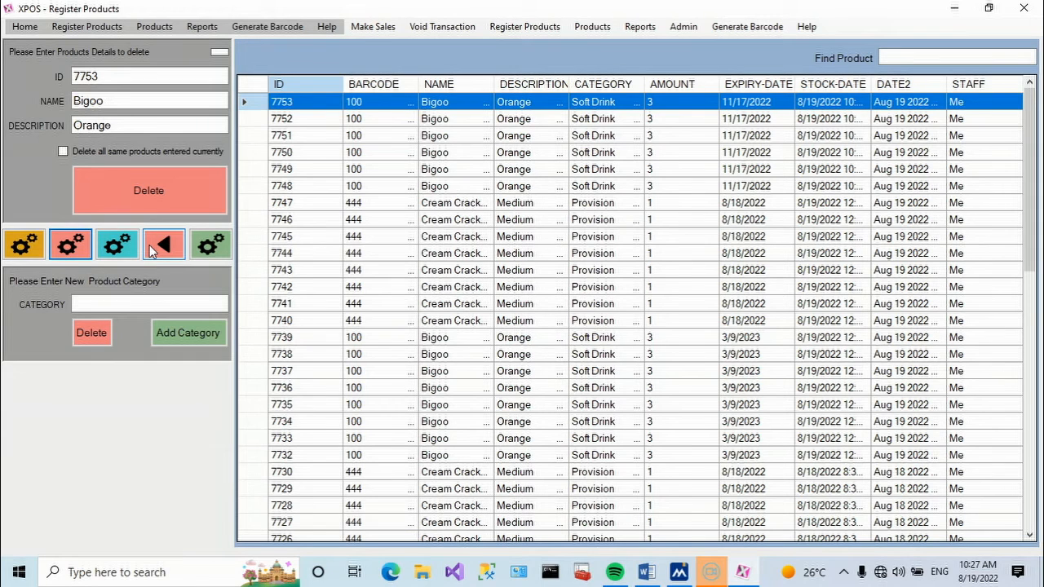
- Open the list of products in the detailed view and search it for "cr"
click(592, 31)
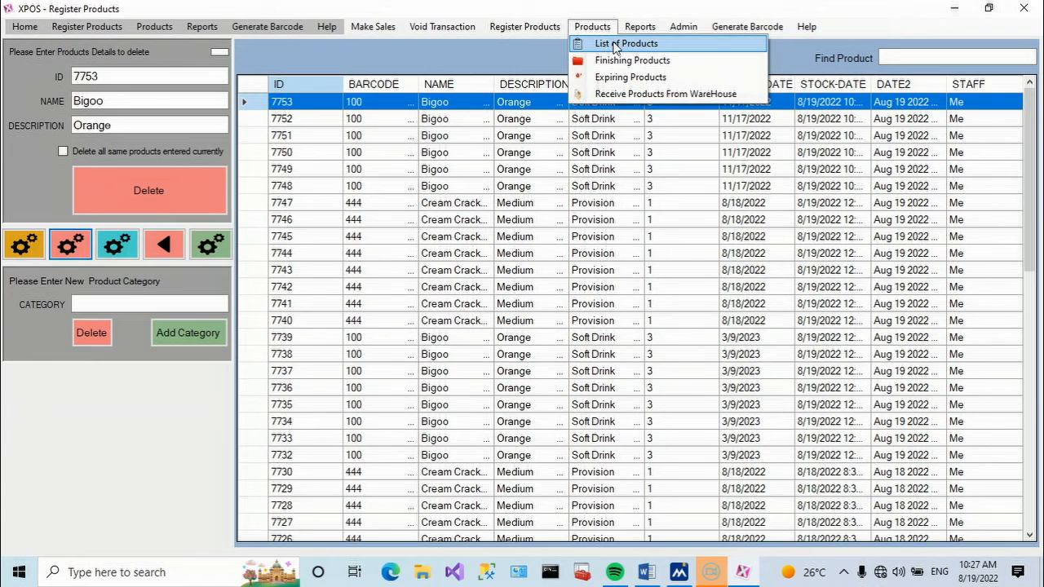
click(614, 45)
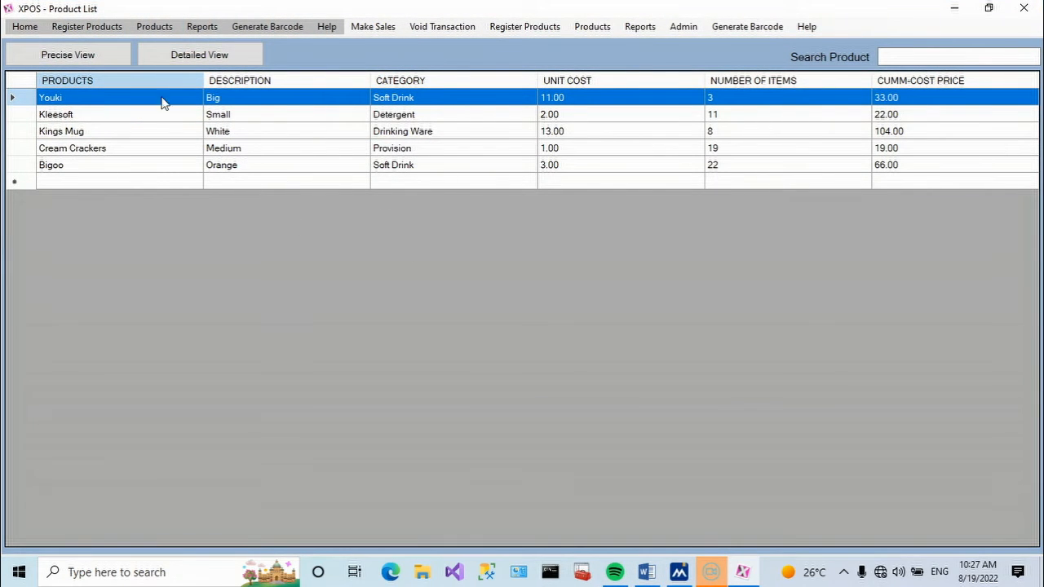
click(172, 64)
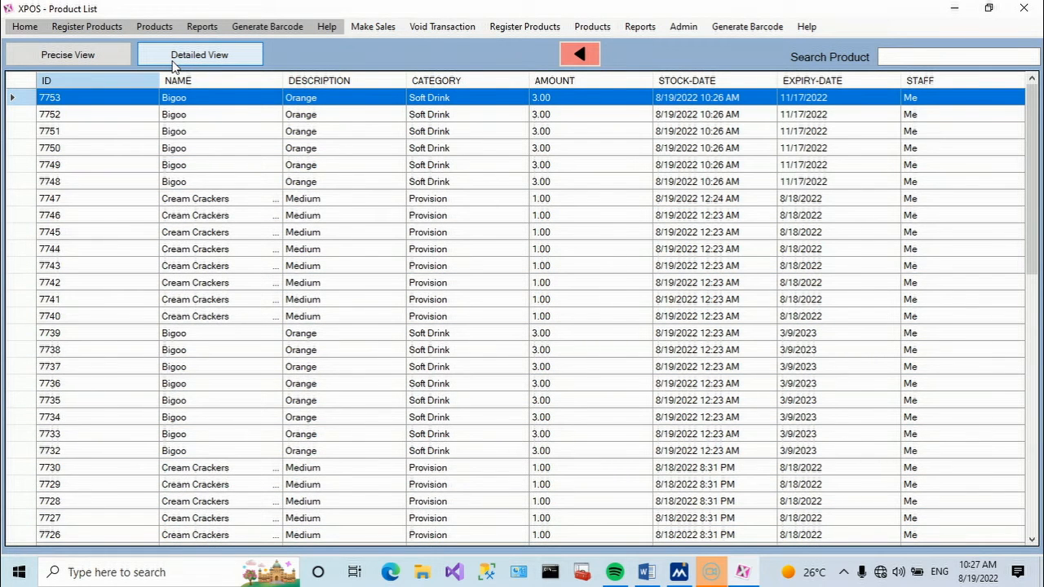
click(592, 27)
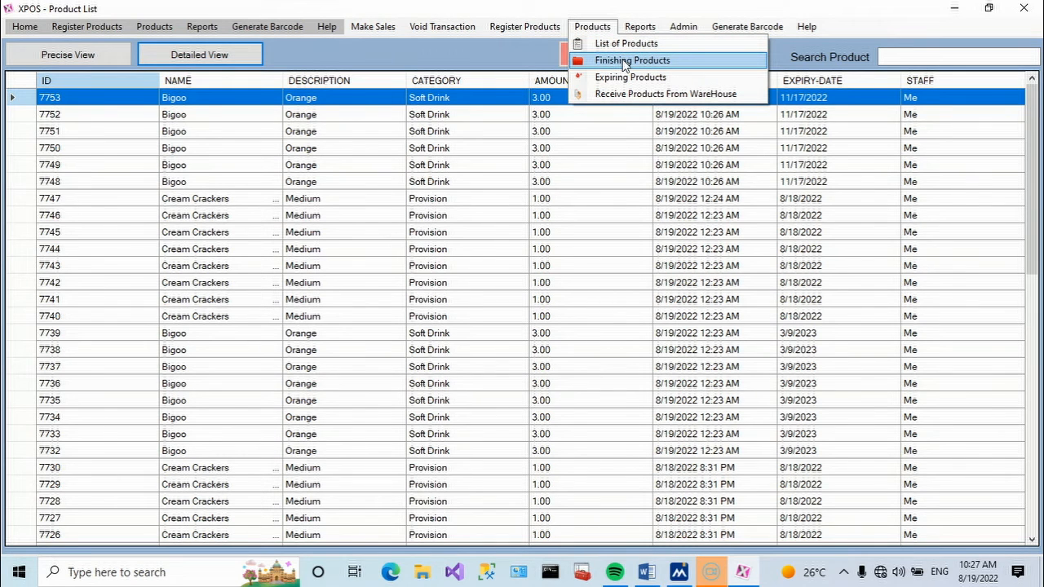
click(966, 54)
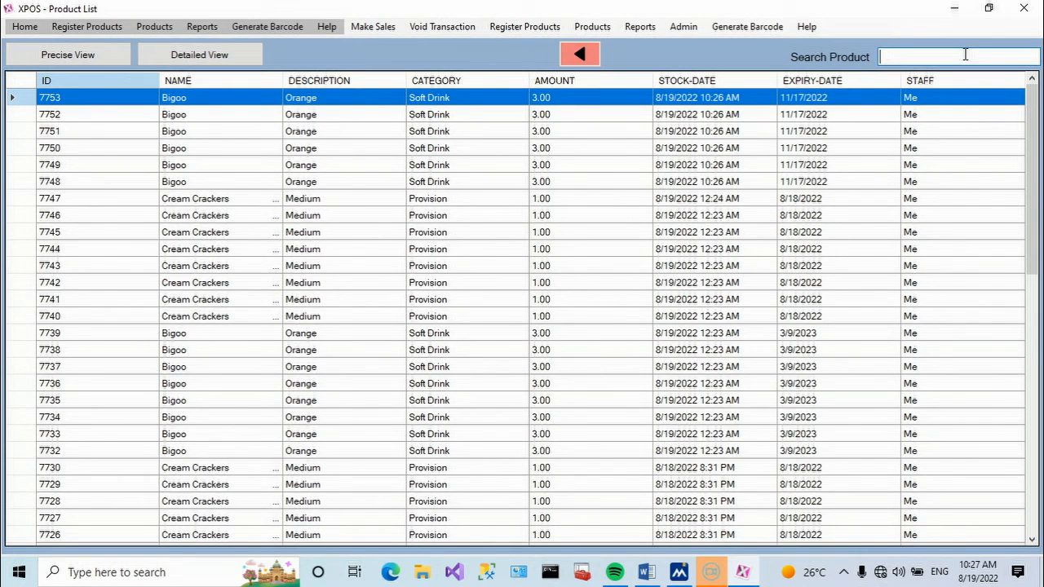
text(cr)
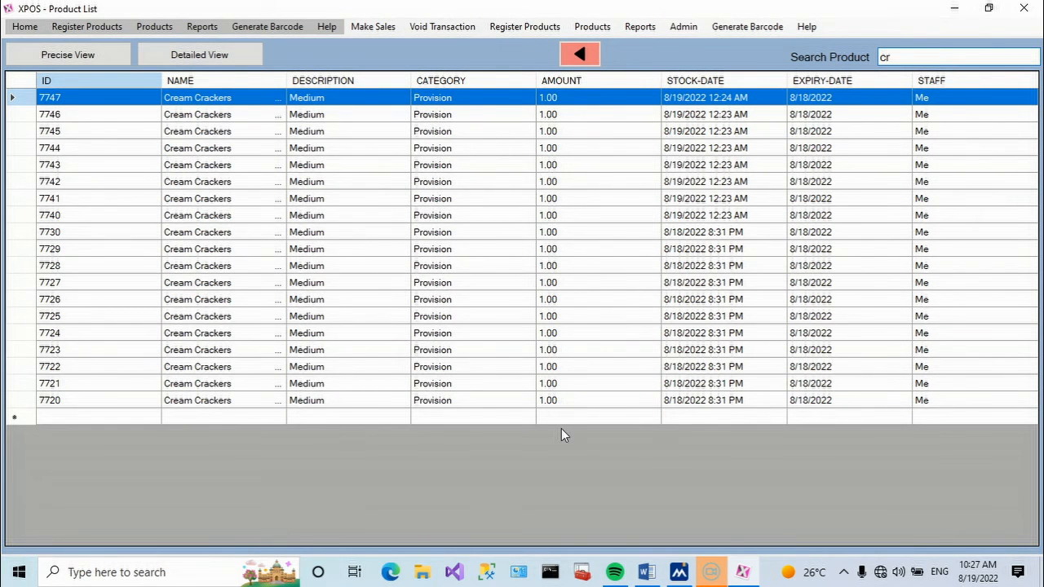
- Switch the product list to the precise view and search it for "cre"
click(100, 57)
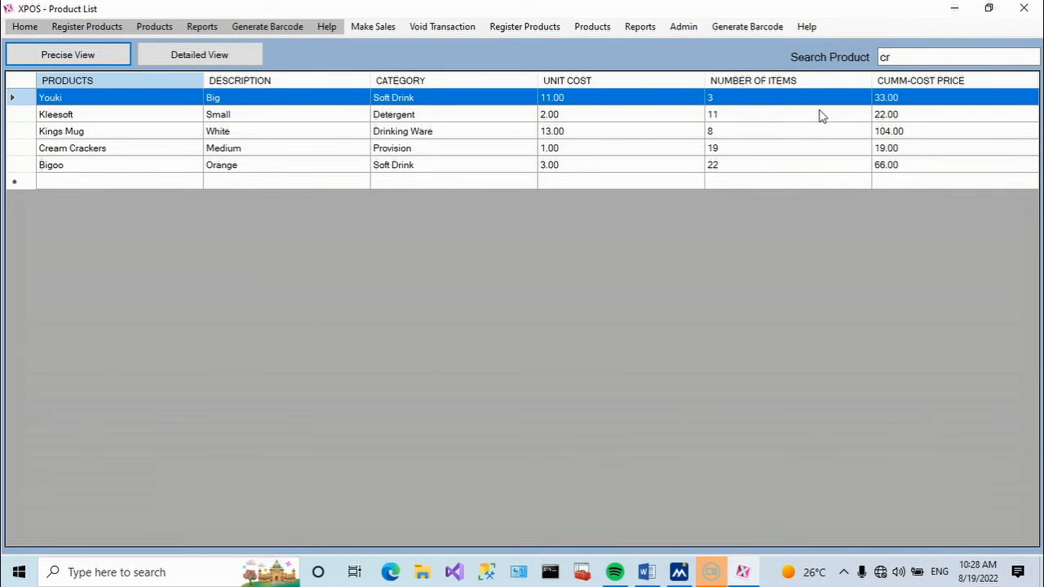
click(897, 56)
text(e)
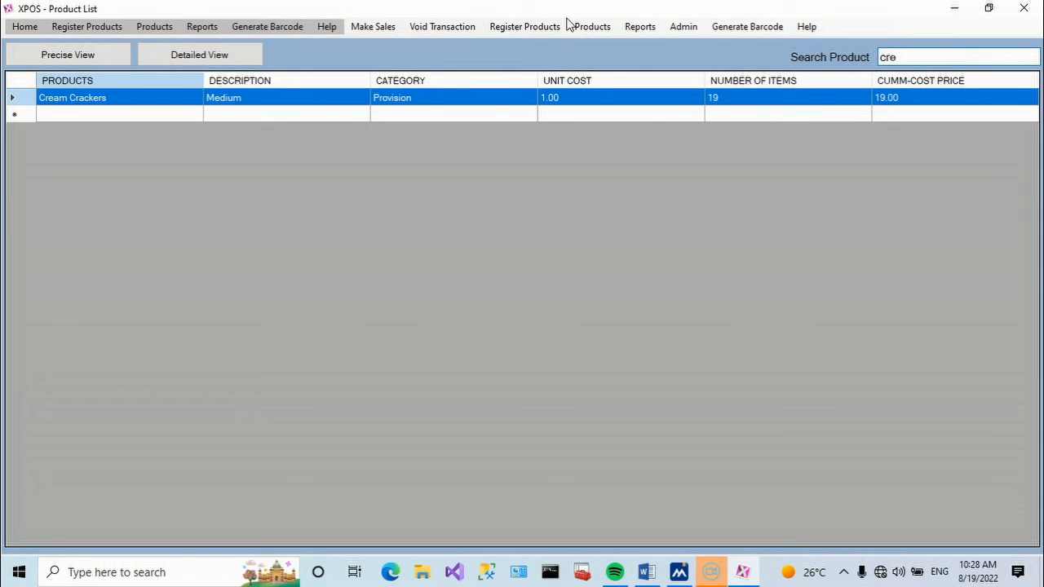
- View the finishing products list and the expired products list, closing each window
click(592, 27)
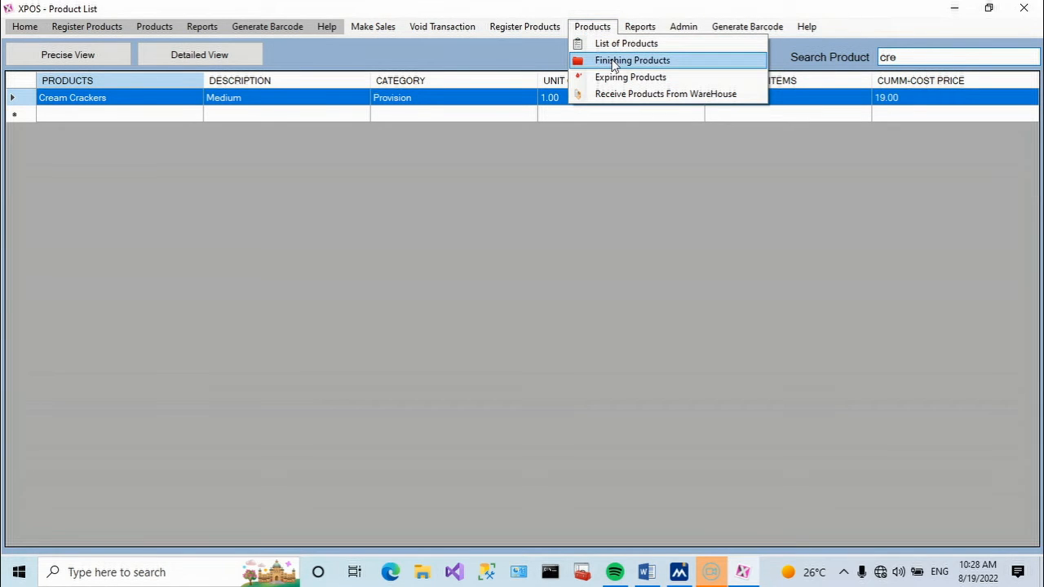
click(614, 62)
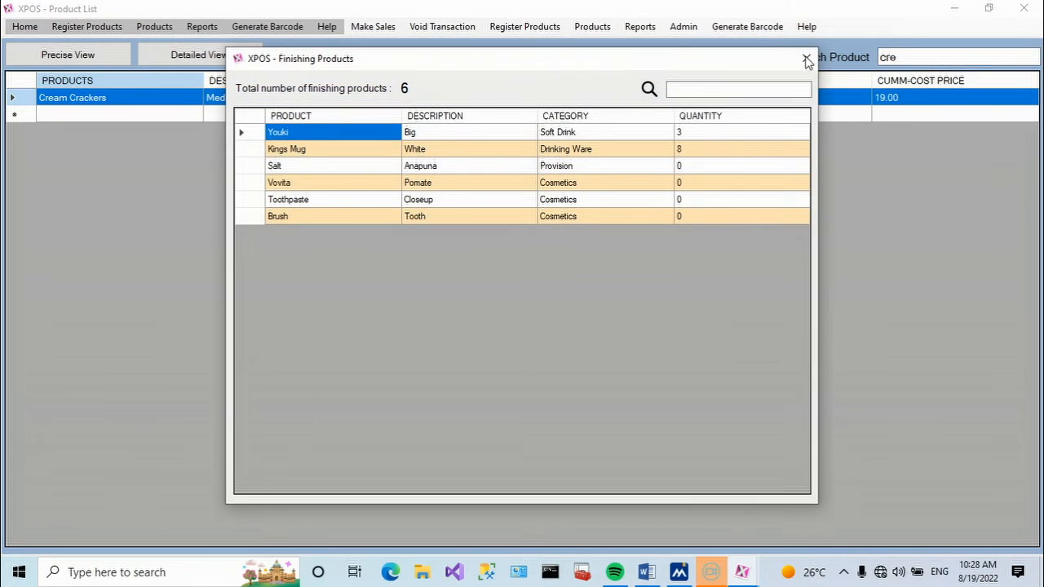
click(807, 59)
click(590, 27)
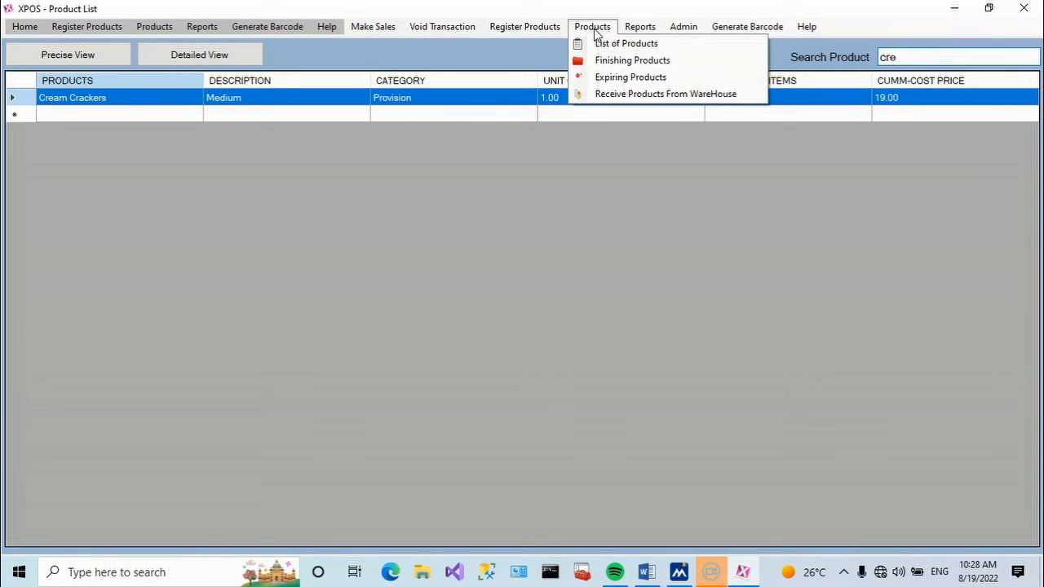
click(627, 78)
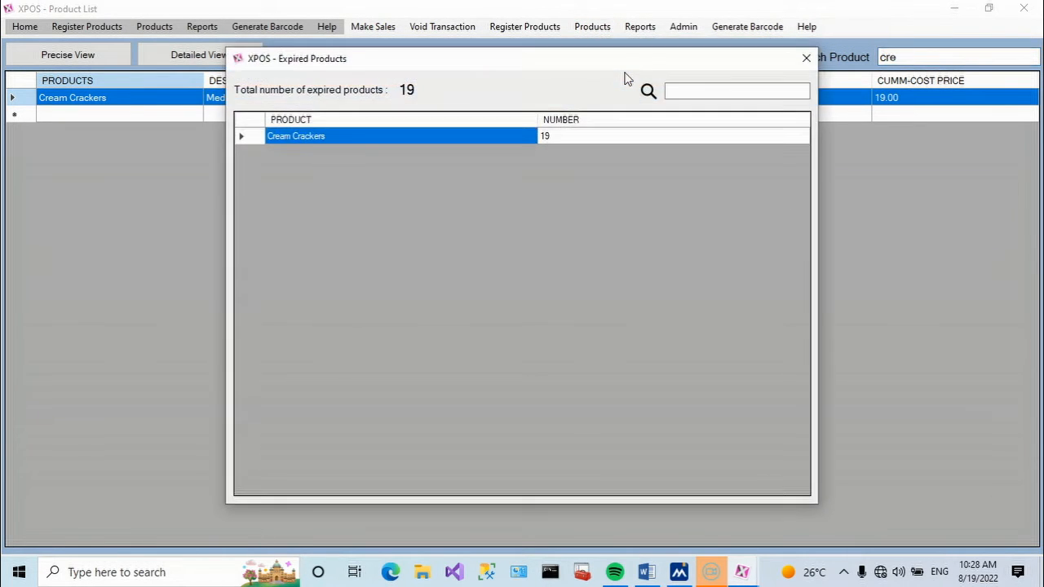
click(808, 57)
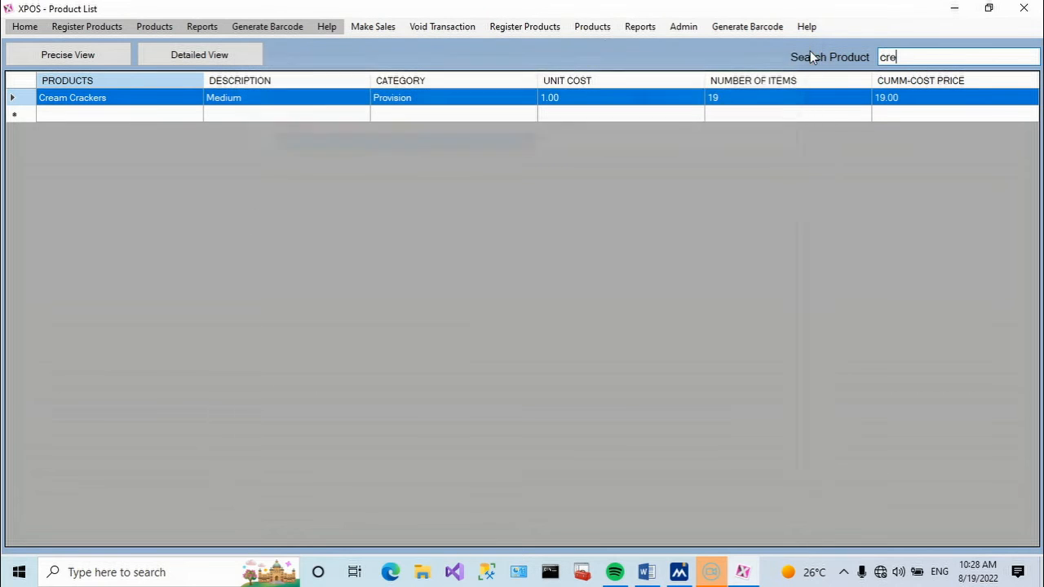
- View the products to receive from the warehouse, filter the moved items to Received, and close the window
click(597, 28)
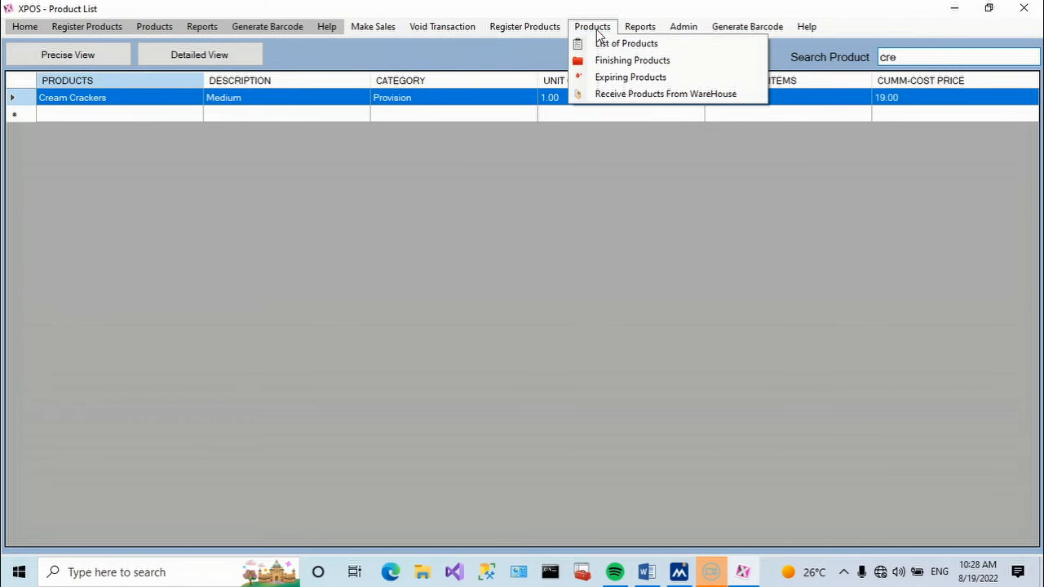
click(641, 96)
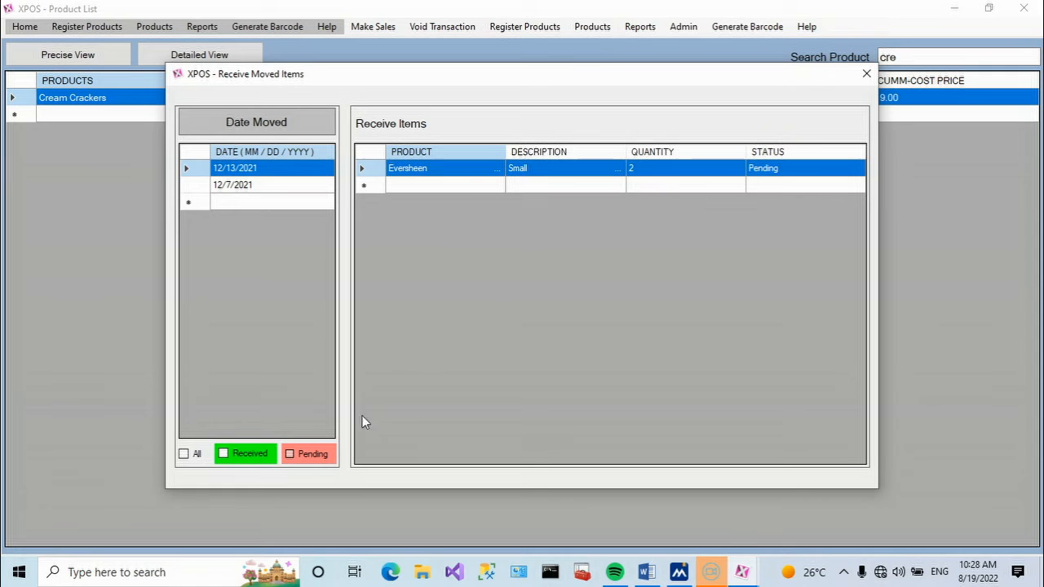
click(256, 455)
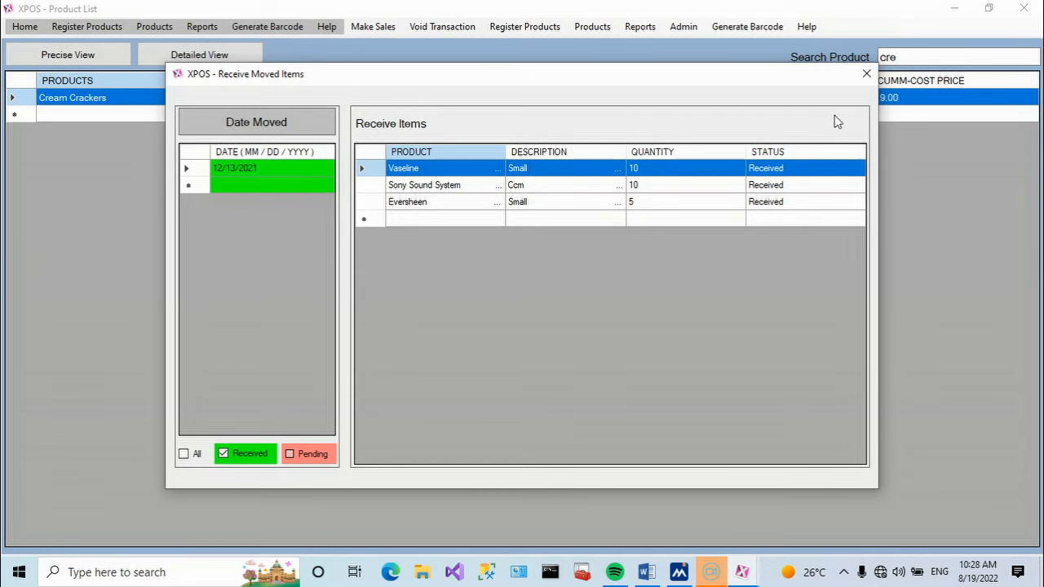
click(866, 74)
- Open the sales report, choose the End of Month type and set its period to March 2017
click(637, 29)
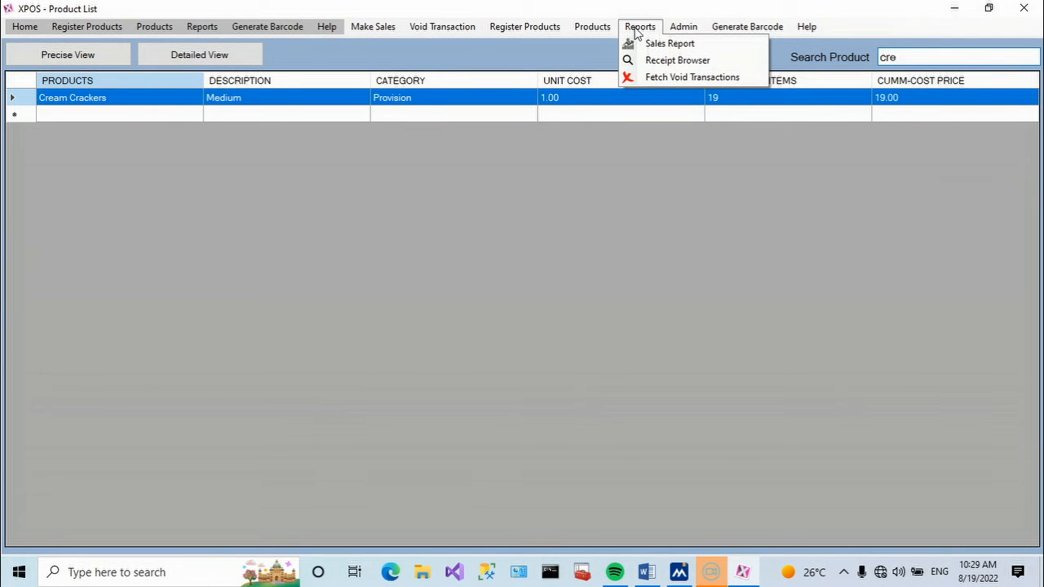
click(658, 43)
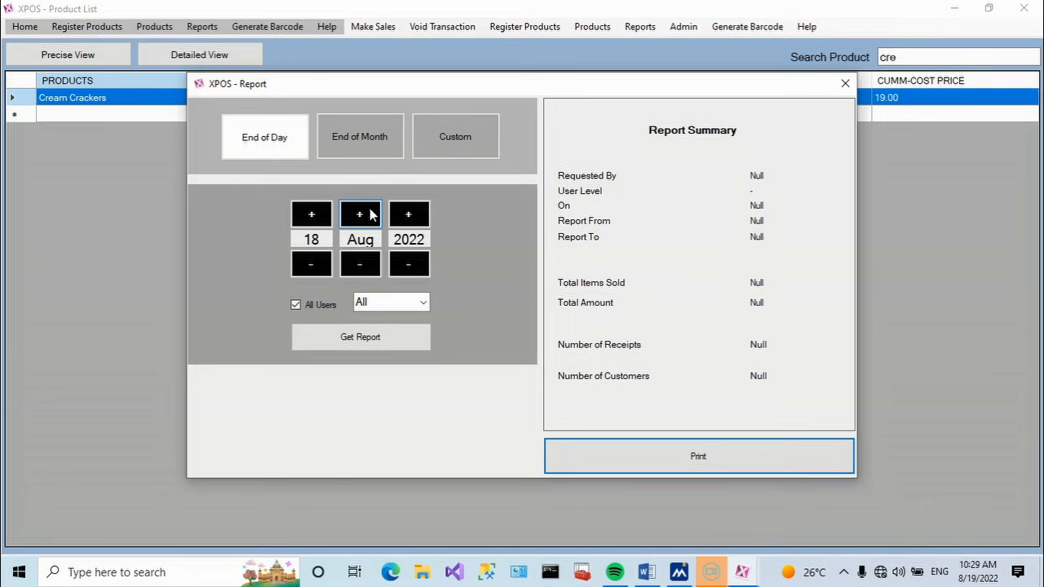
click(353, 147)
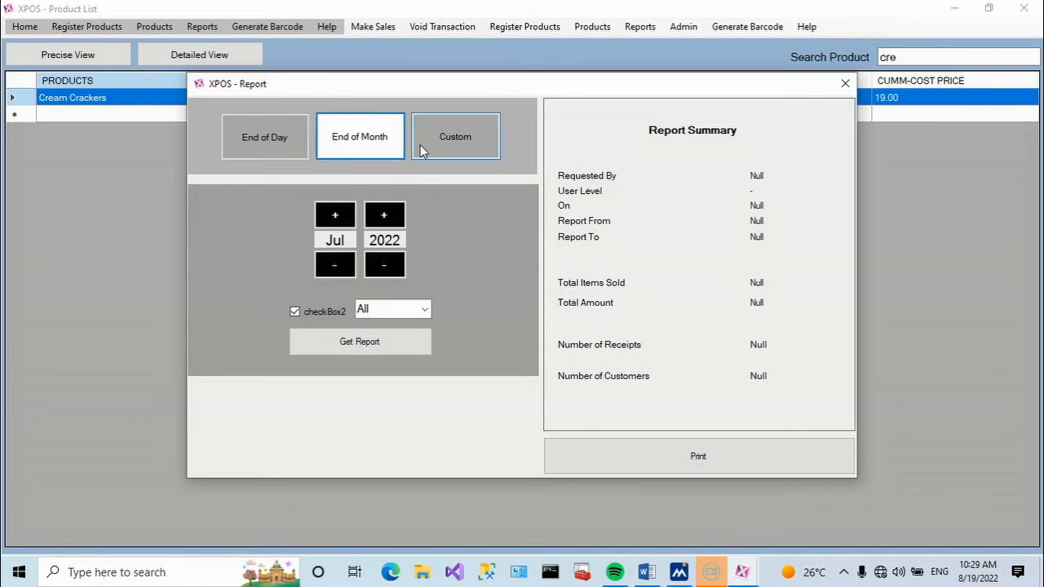
click(378, 268)
click(379, 268)
click(379, 267)
click(379, 266)
click(380, 266)
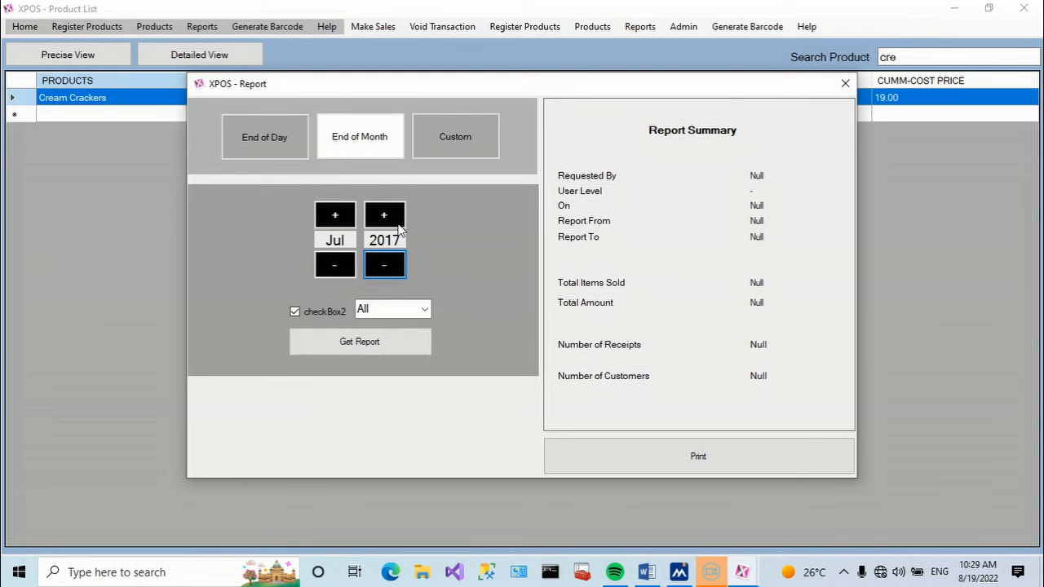
click(331, 263)
click(331, 263)
click(331, 263)
click(331, 262)
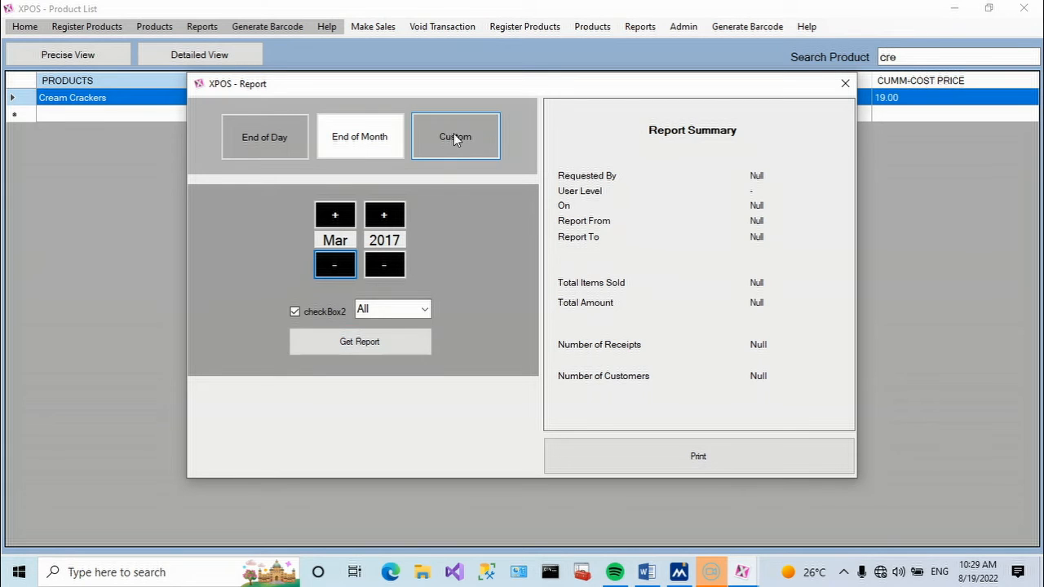
- Generate a custom sales report for 19 August 2022 with the start hour set to 00, and close the report window
click(455, 139)
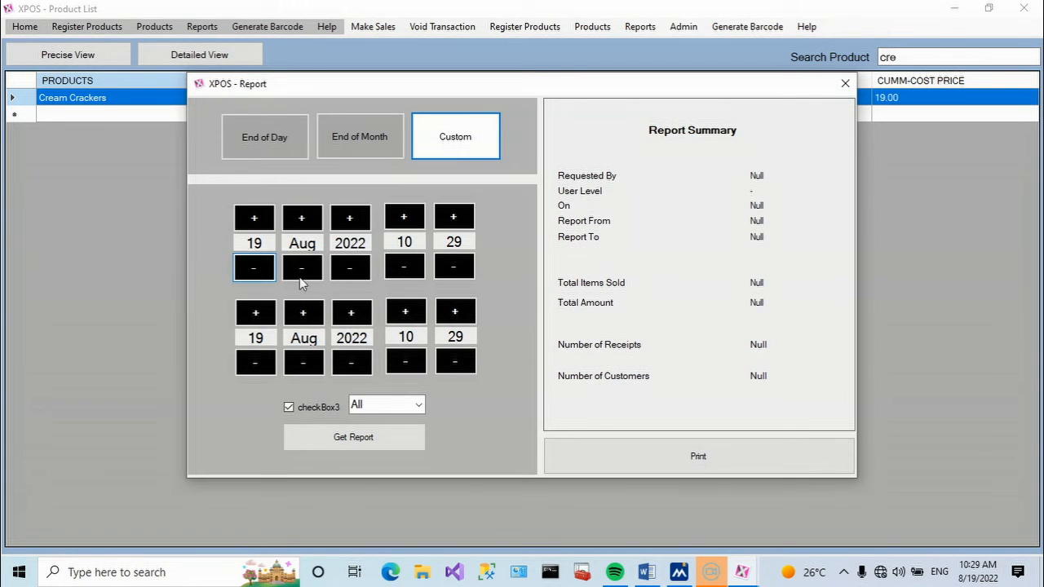
click(405, 269)
click(405, 268)
click(405, 268)
click(406, 269)
click(406, 268)
click(406, 268)
click(405, 268)
click(406, 269)
click(406, 269)
click(406, 268)
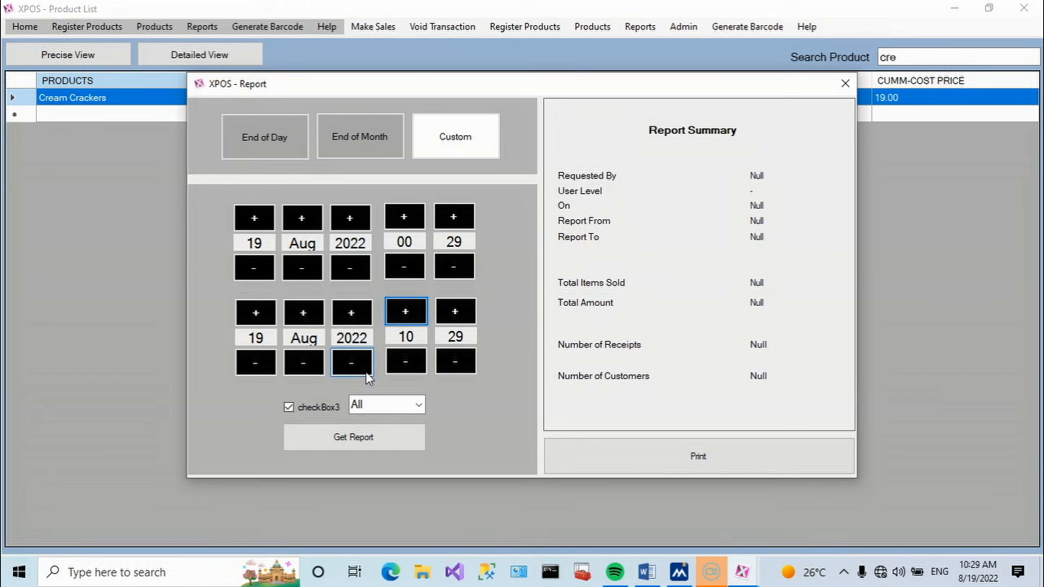
click(343, 446)
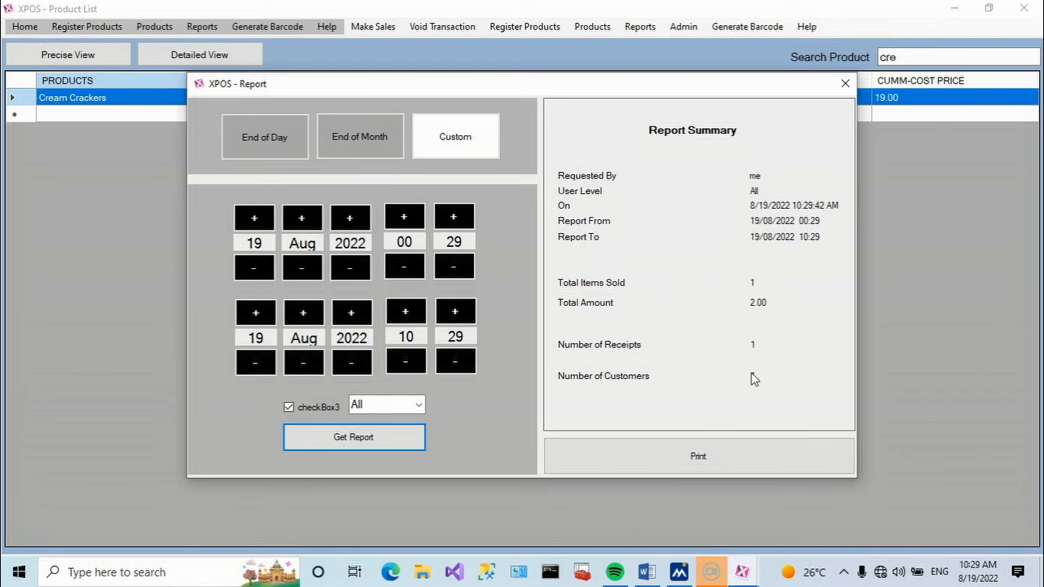
click(843, 84)
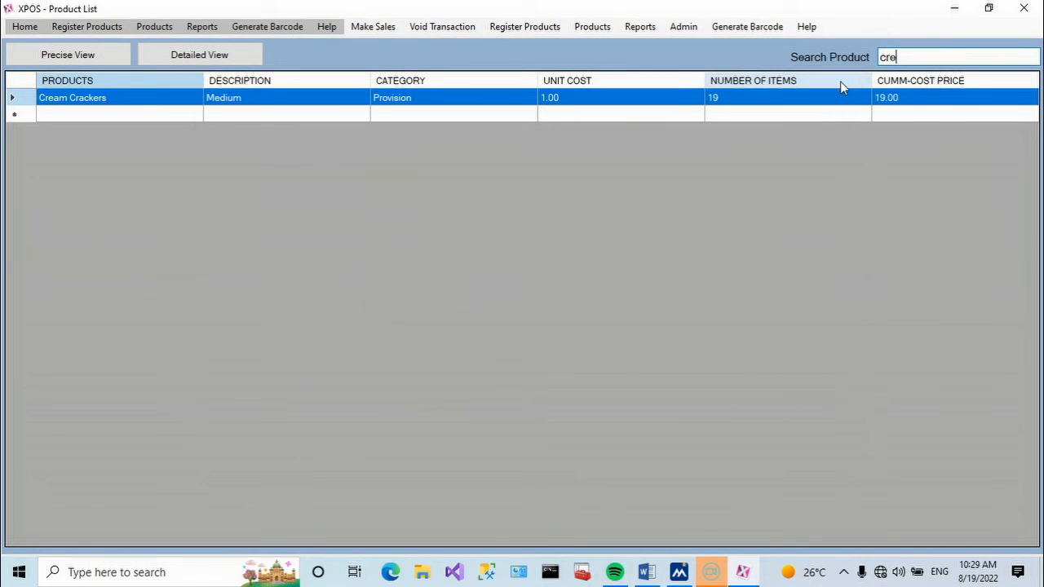
- Open the admin settings, choose Hide for the Enter window on the sales window, and close the settings
click(690, 28)
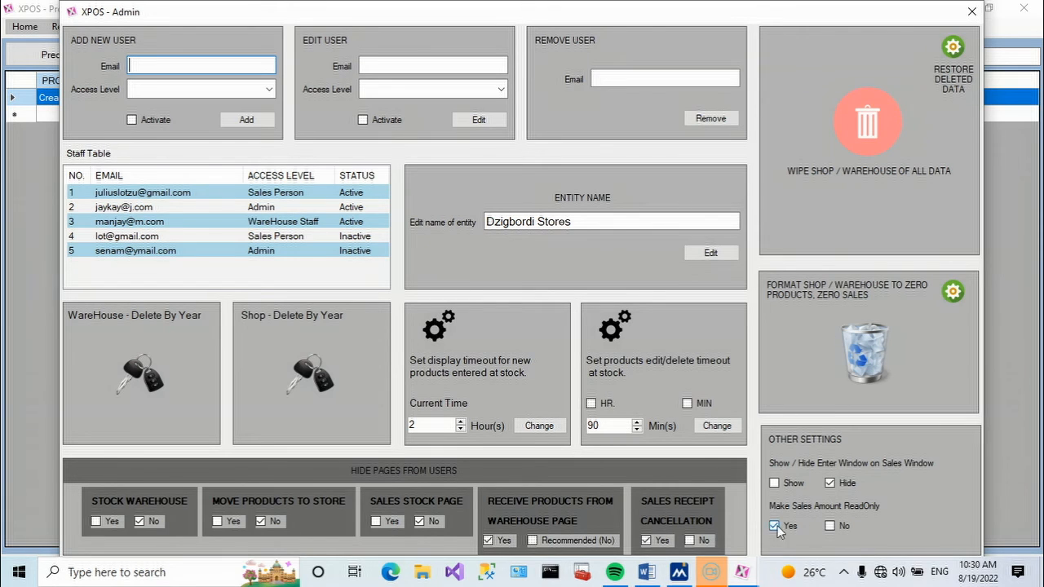
click(831, 483)
click(971, 11)
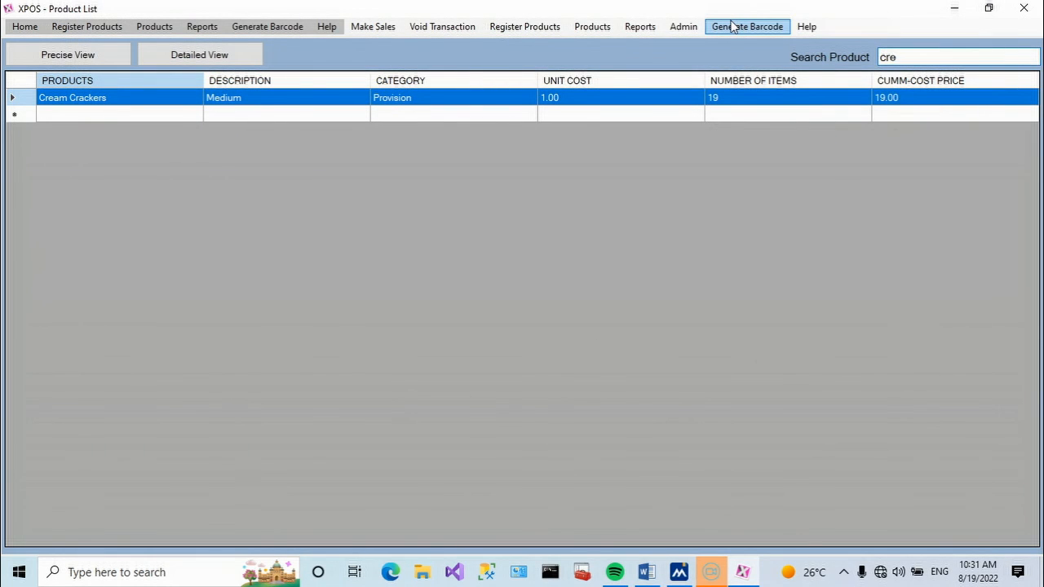
- View the barcode generator's warehouse and shop product search forms, and close the window
click(732, 26)
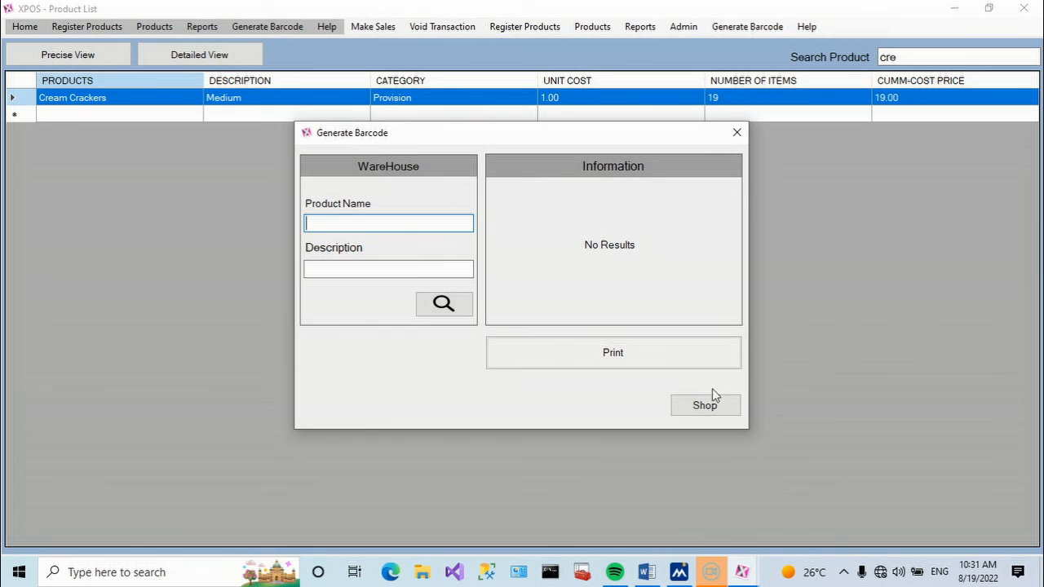
click(703, 408)
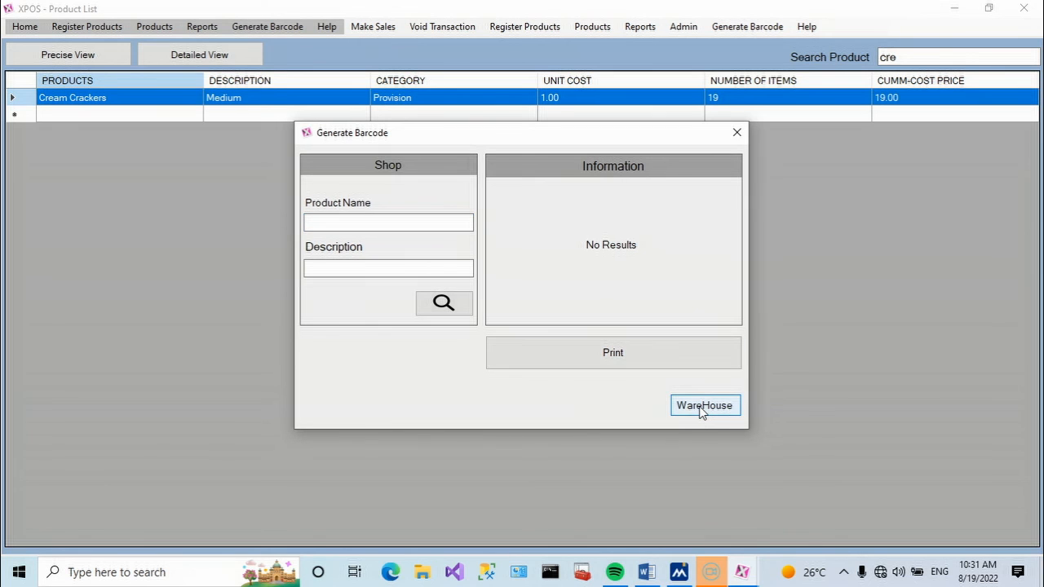
click(702, 409)
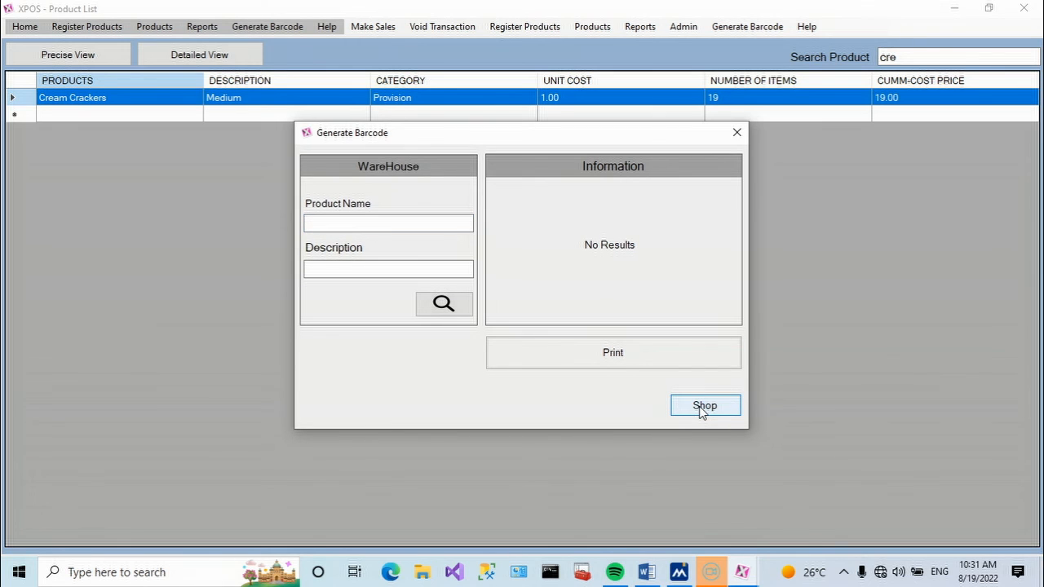
click(701, 409)
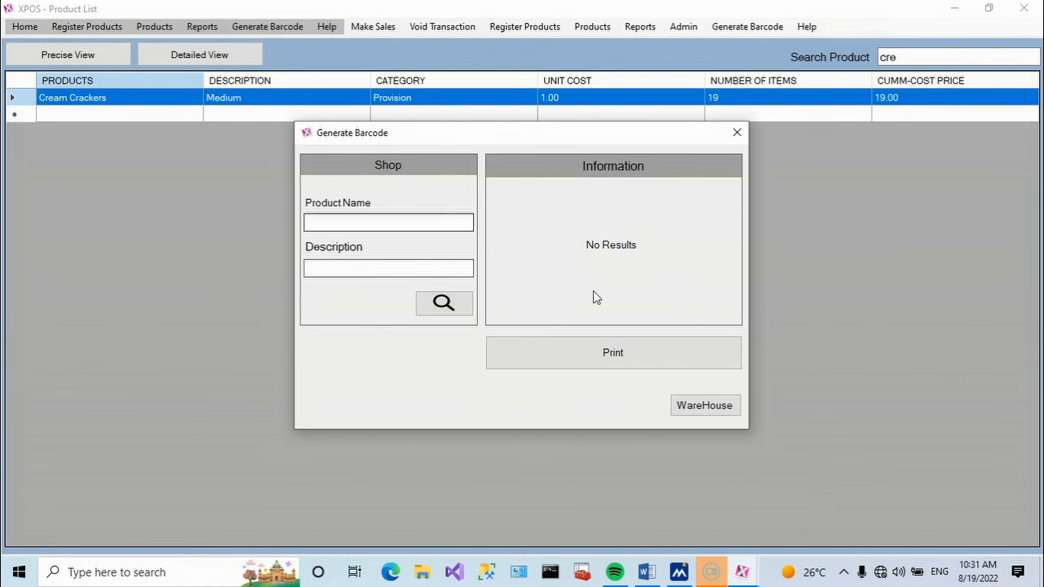
click(359, 220)
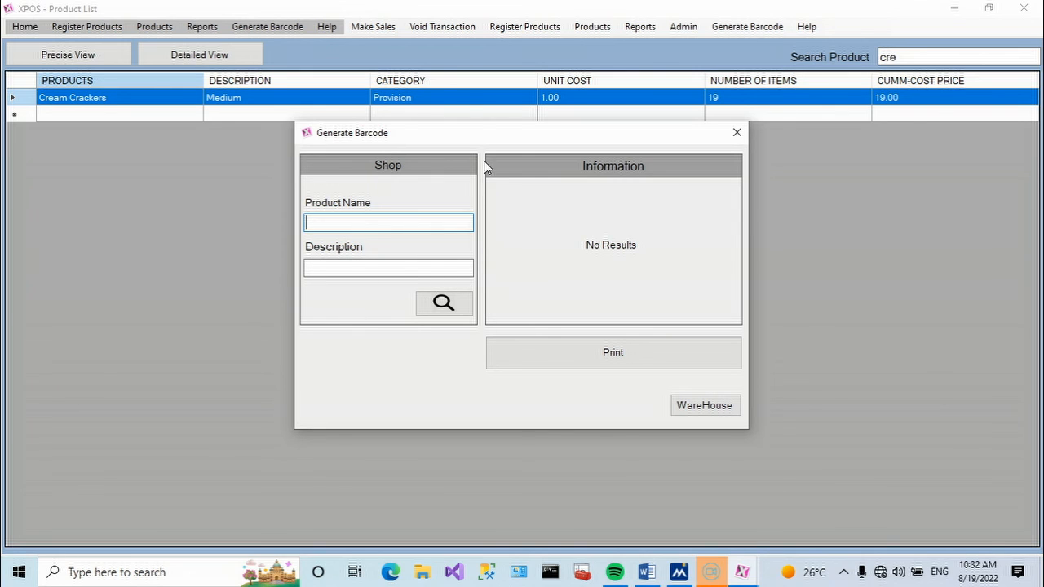
click(737, 132)
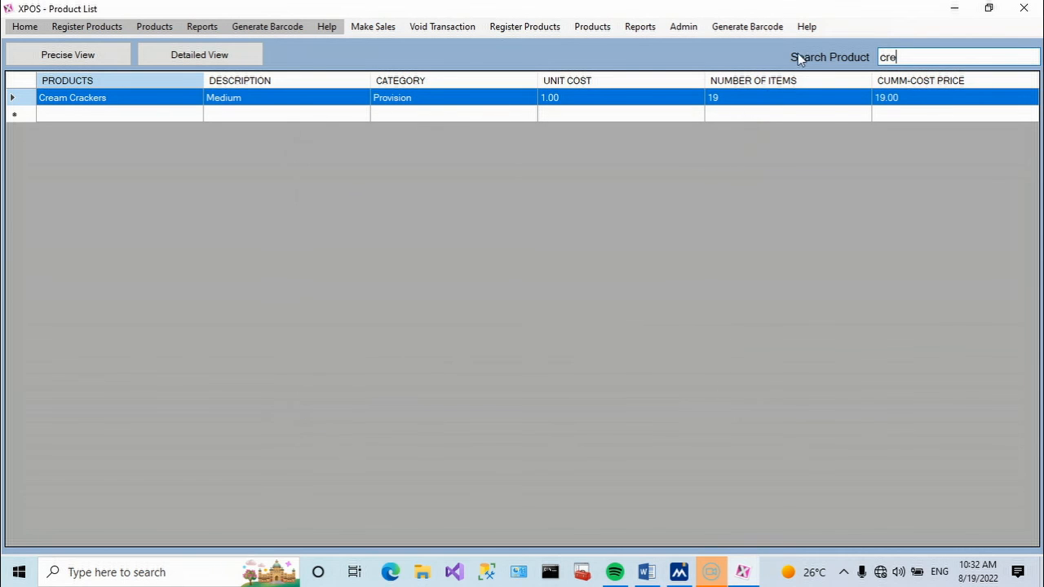
- Read the help topics from Home through Admin and the additional contact information, closing the help and the product list
click(806, 27)
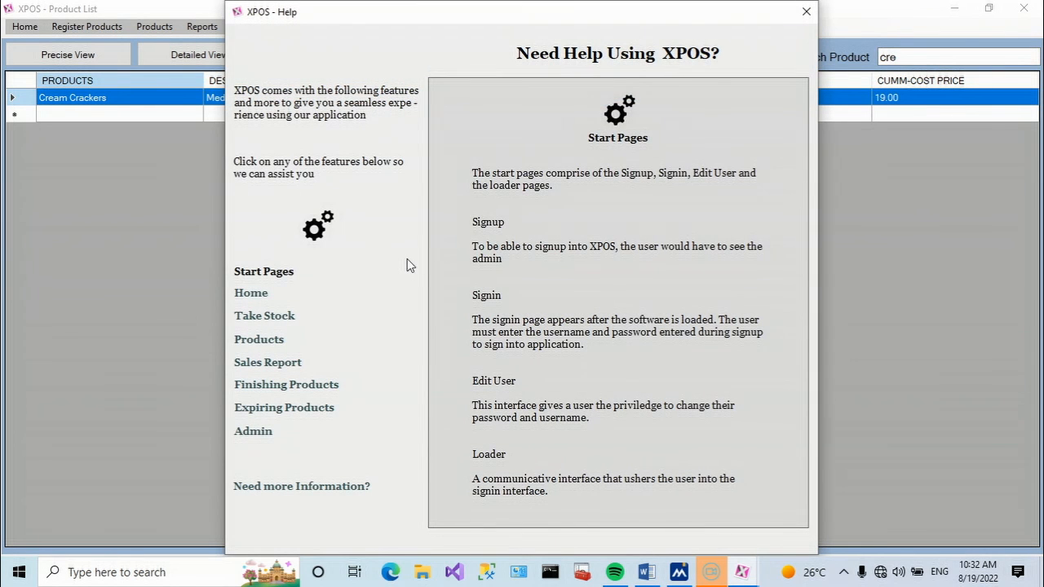
click(252, 301)
click(255, 319)
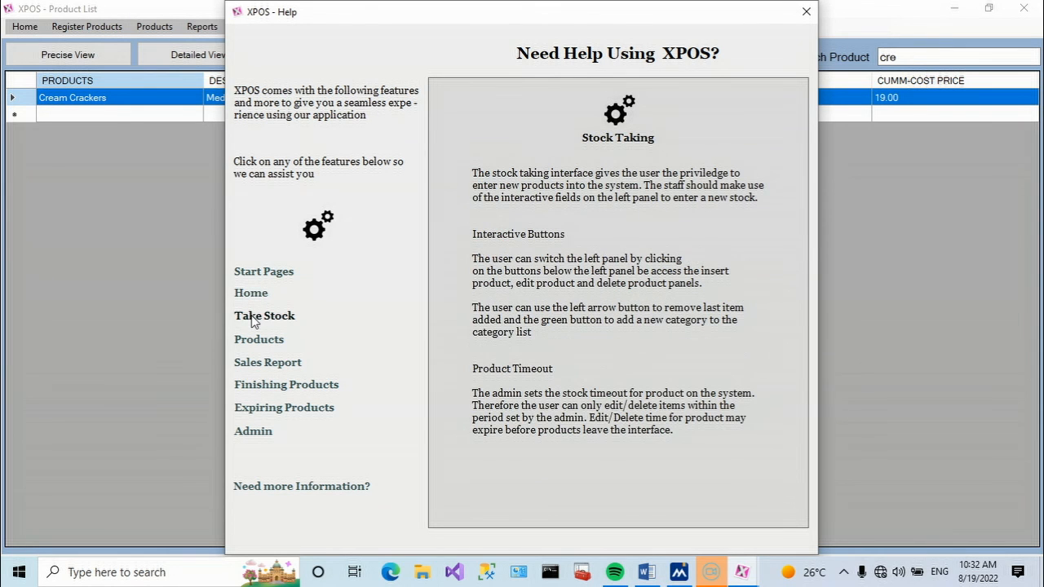
click(254, 346)
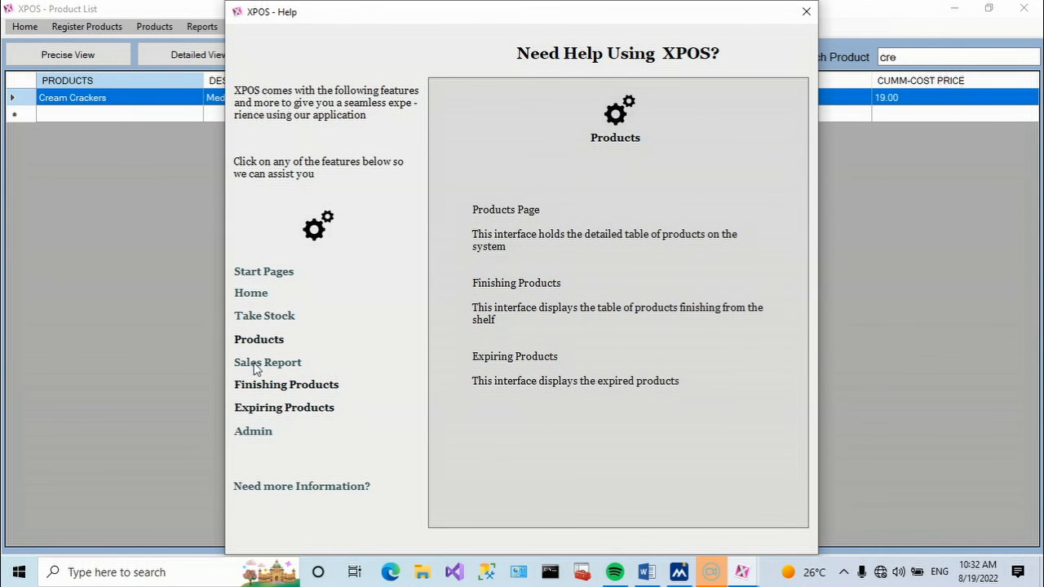
click(255, 365)
click(254, 388)
click(252, 438)
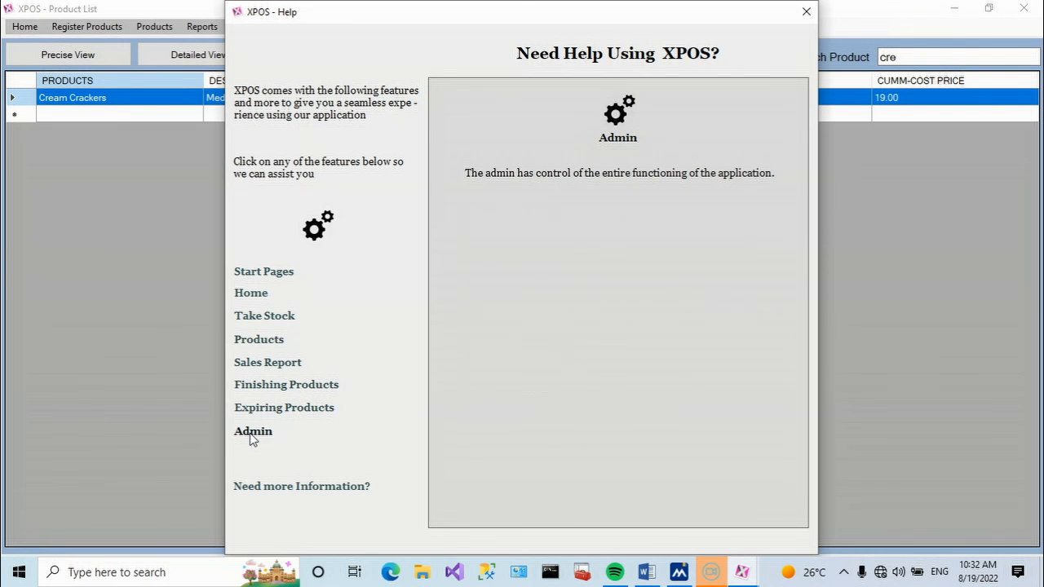
click(269, 488)
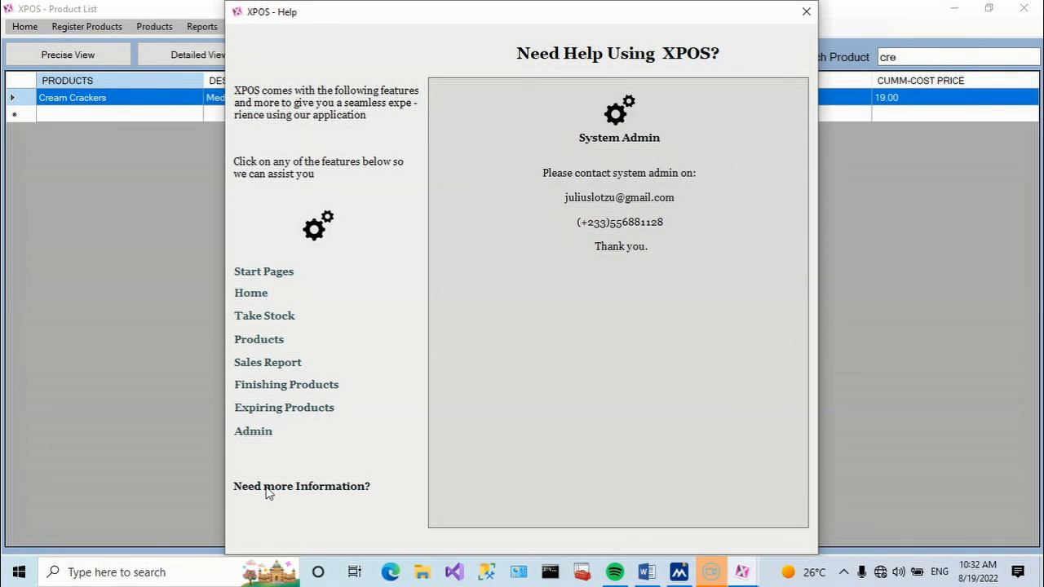
click(806, 10)
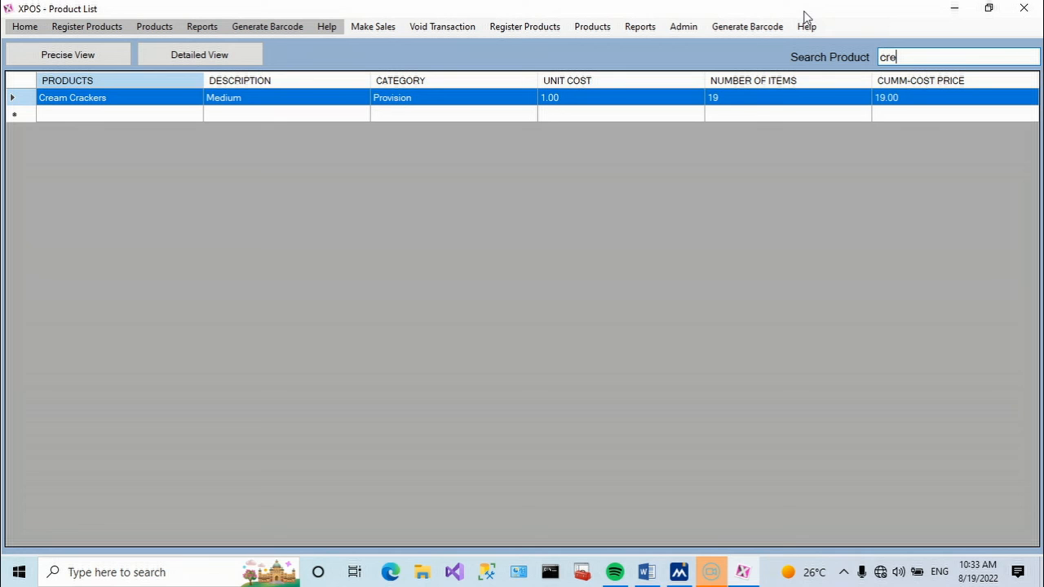
click(1024, 8)
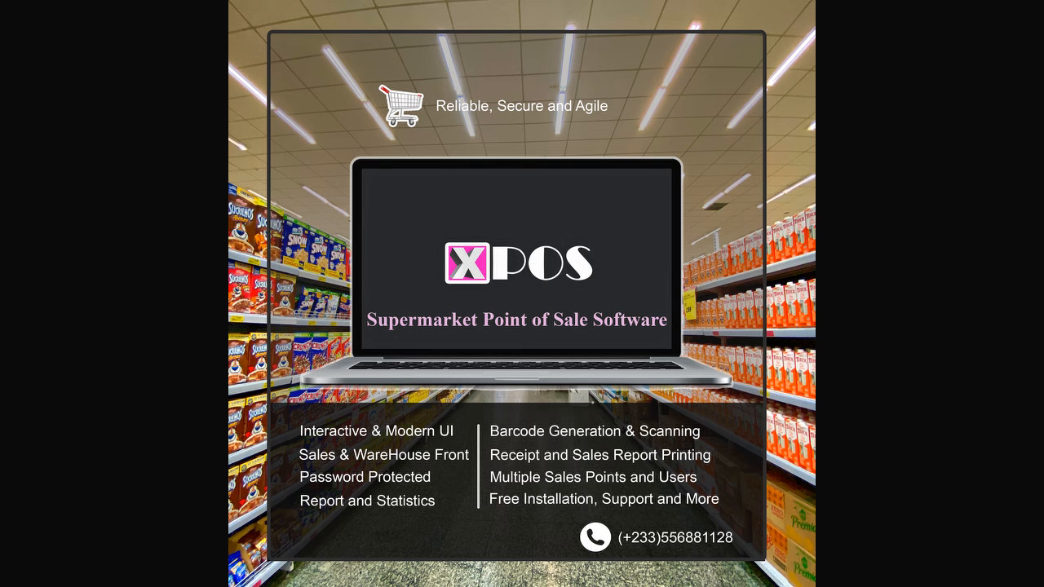